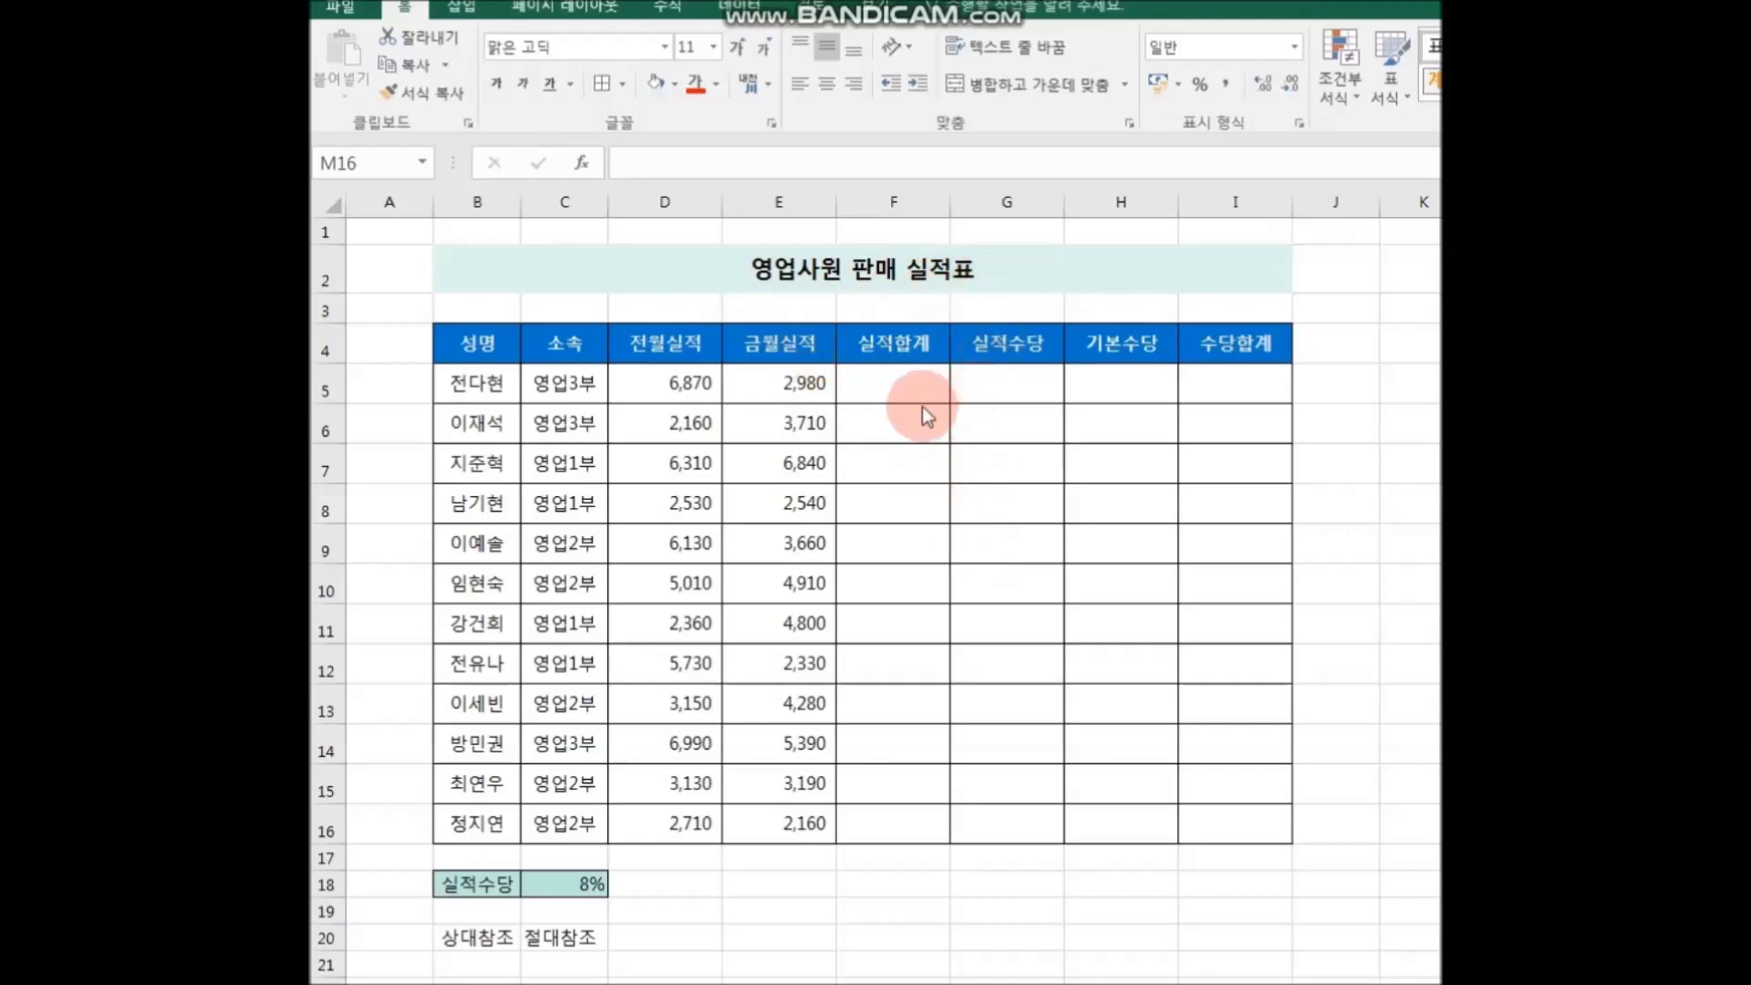
Enter =D5+E5 in F5 and fill it down to F16, giving 9,850 through 4,870
{"action": "left_click", "coordinate": [890, 383]}
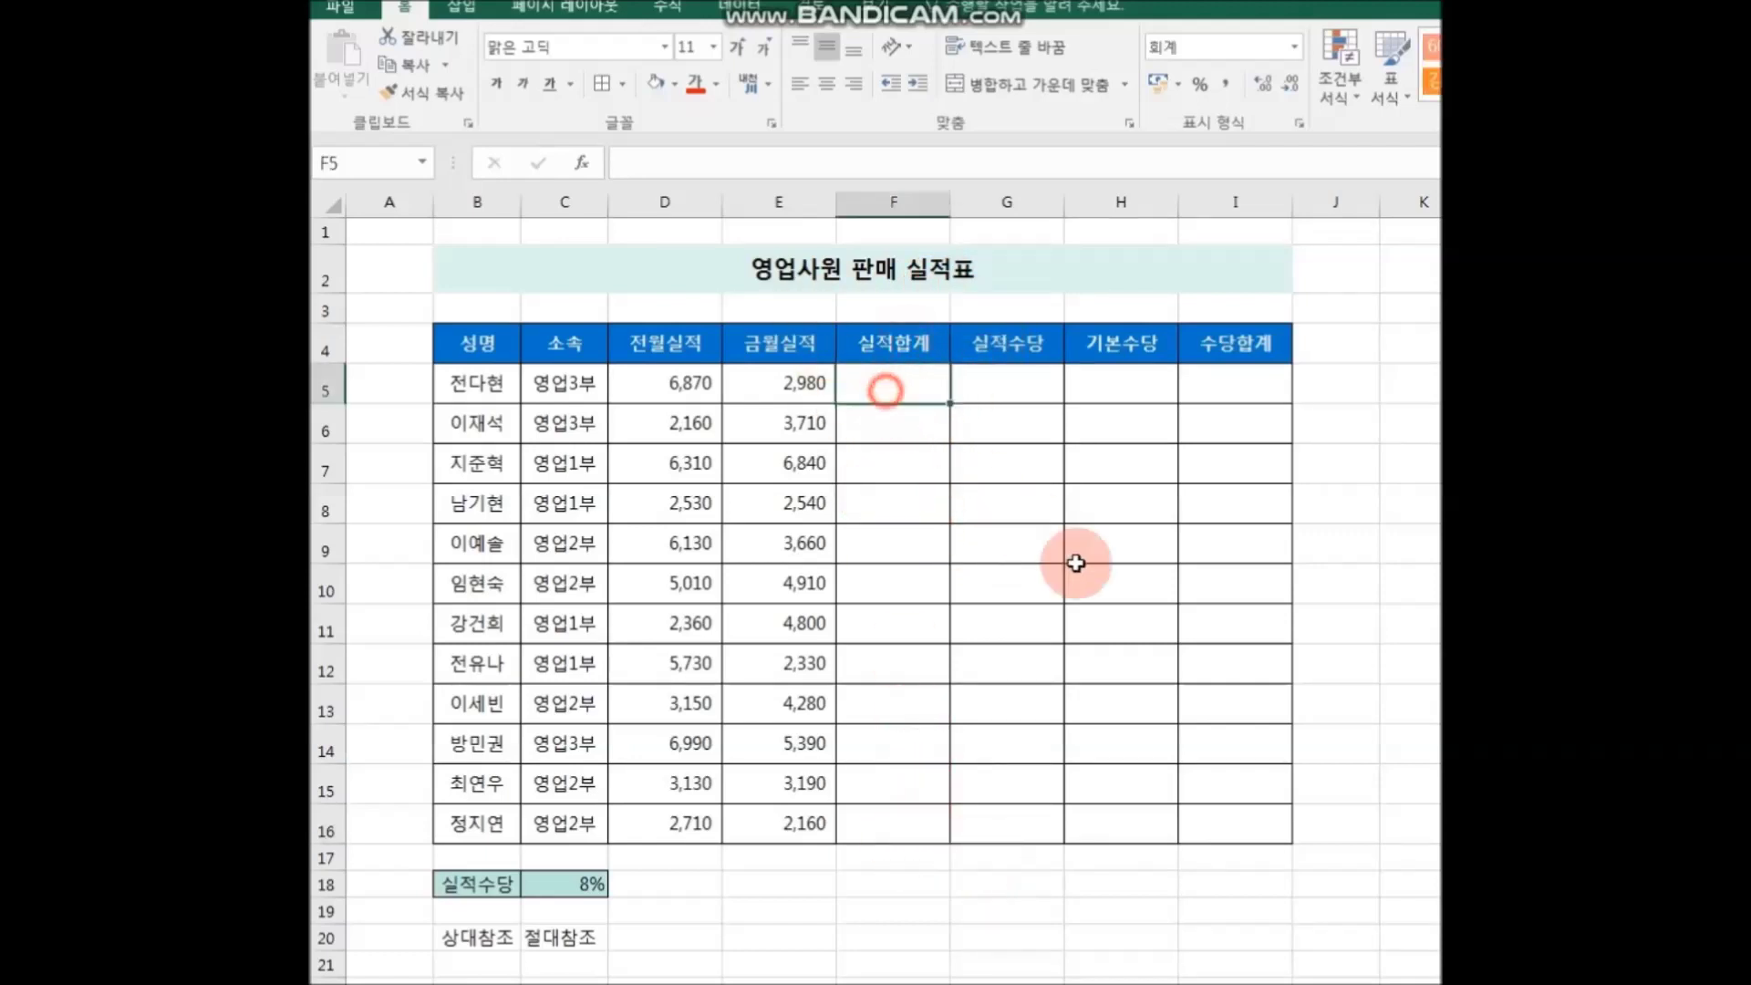
{"action": "type", "text": "="}
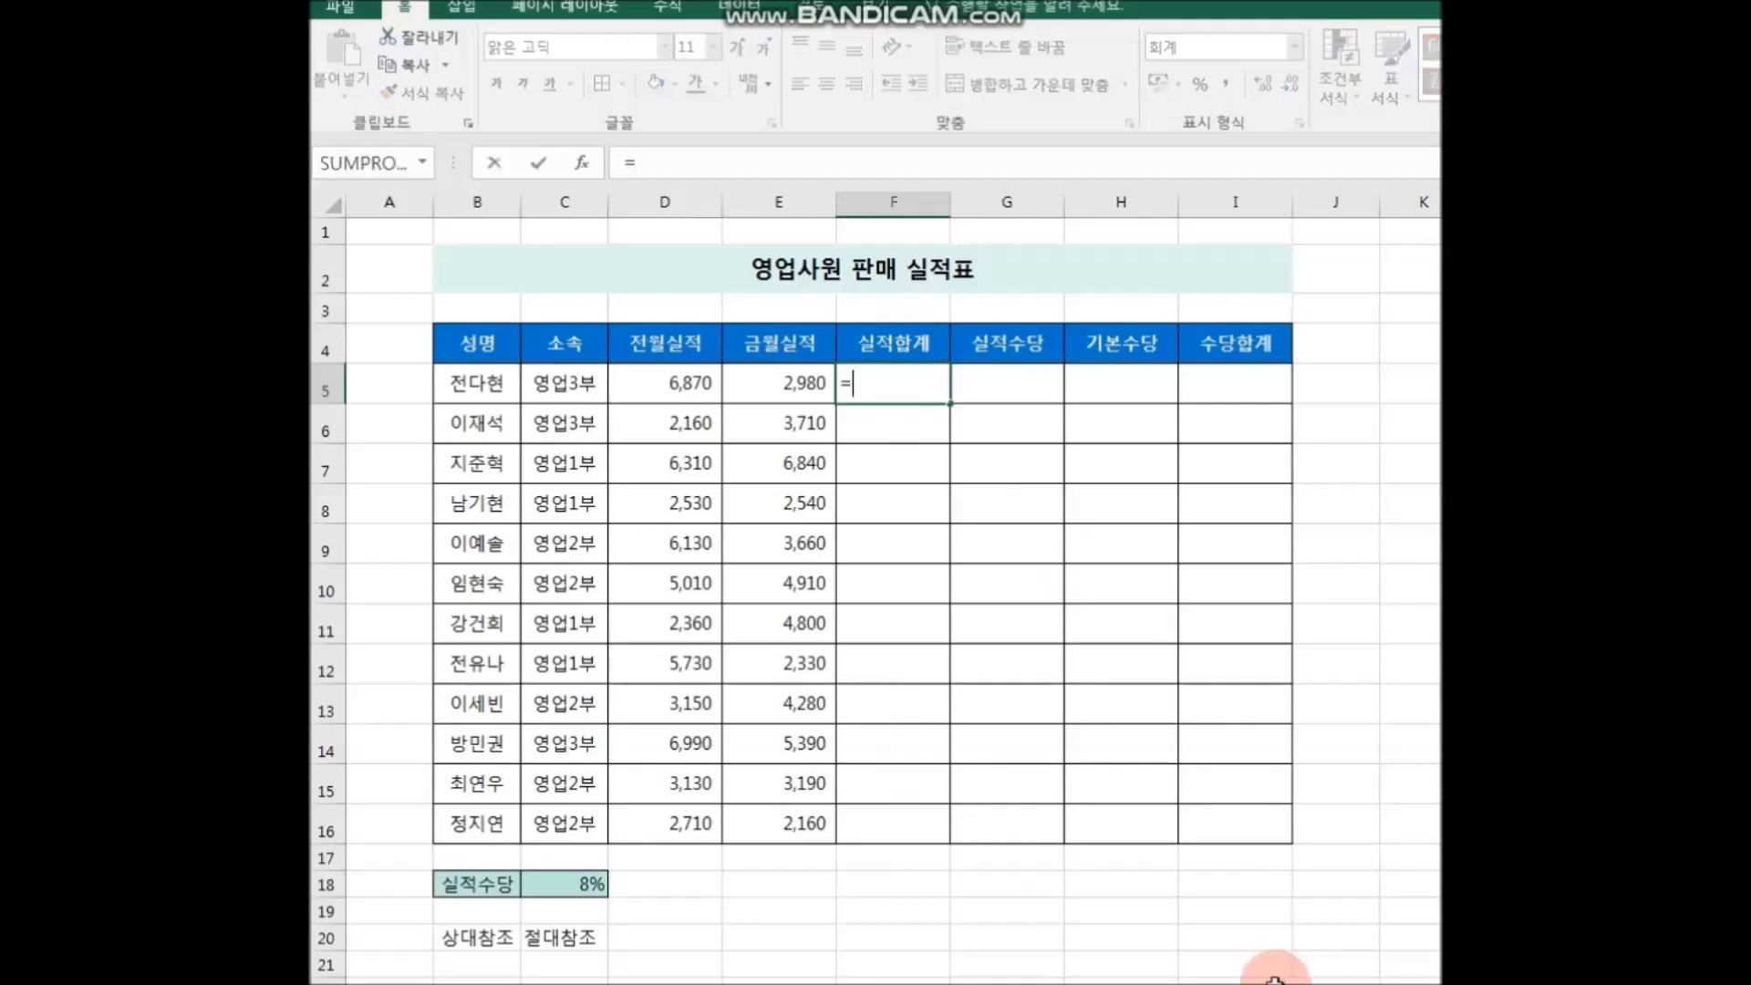
{"action": "left_click", "coordinate": [672, 387]}
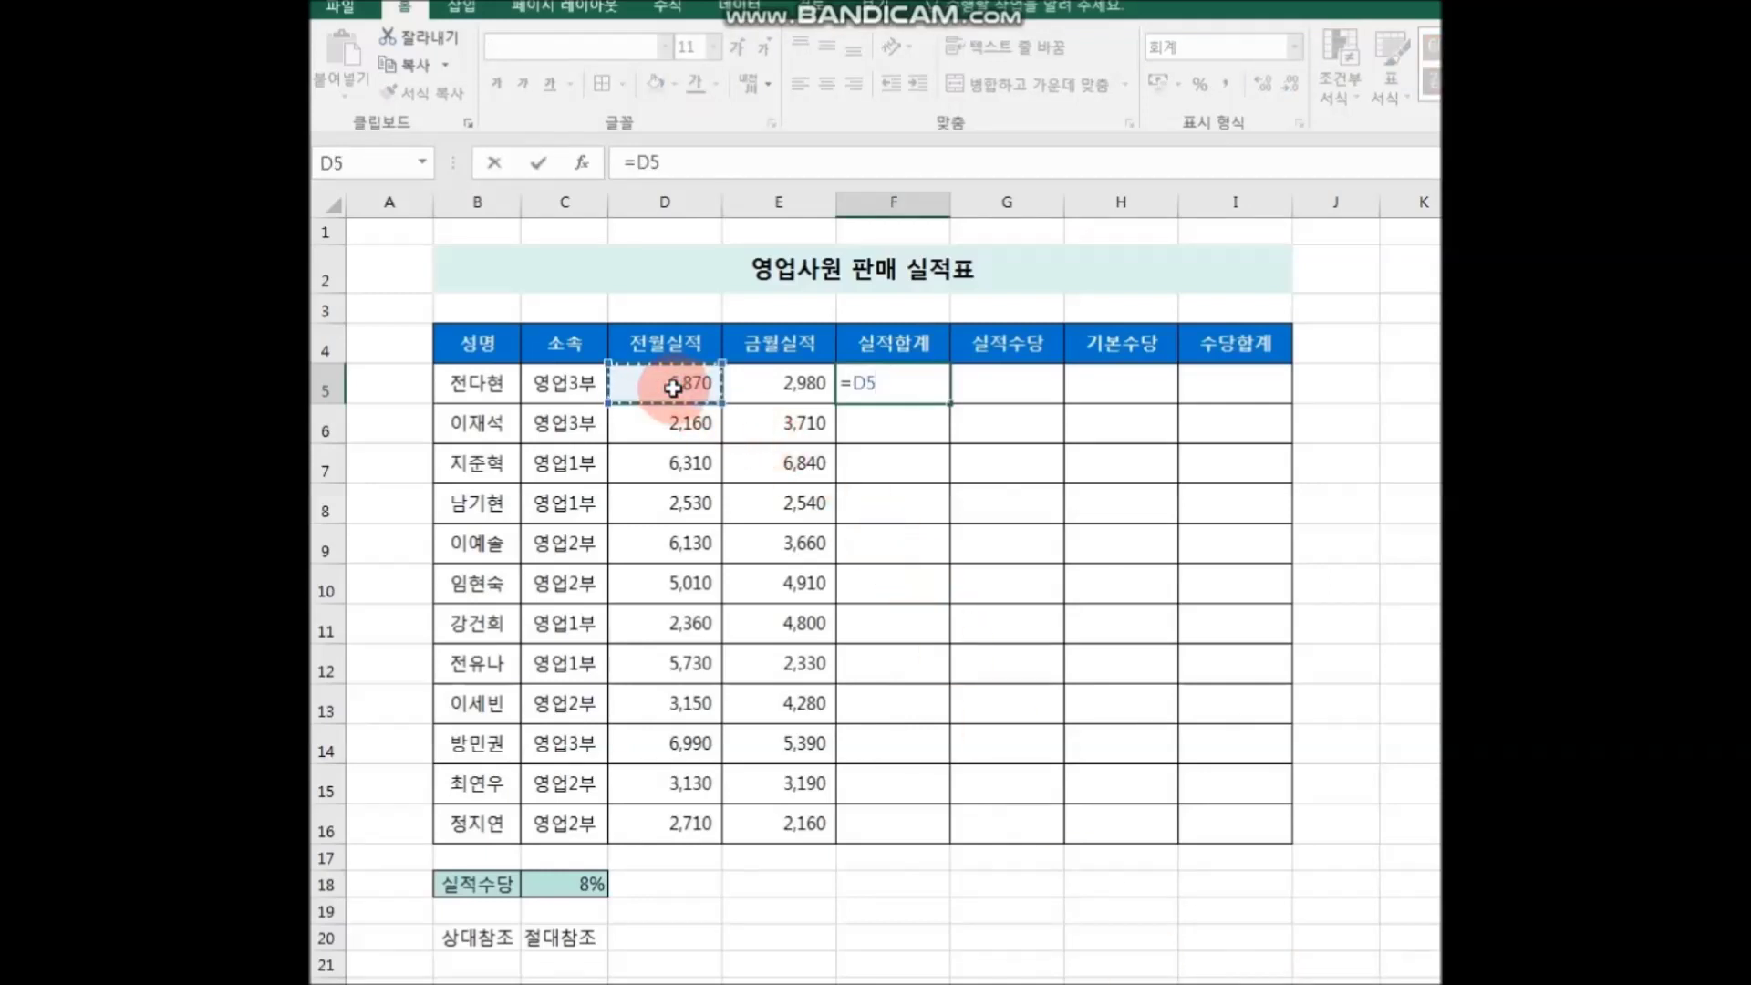
{"action": "type", "text": "+"}
{"action": "left_click", "coordinate": [782, 387]}
{"action": "key", "text": "Return"}
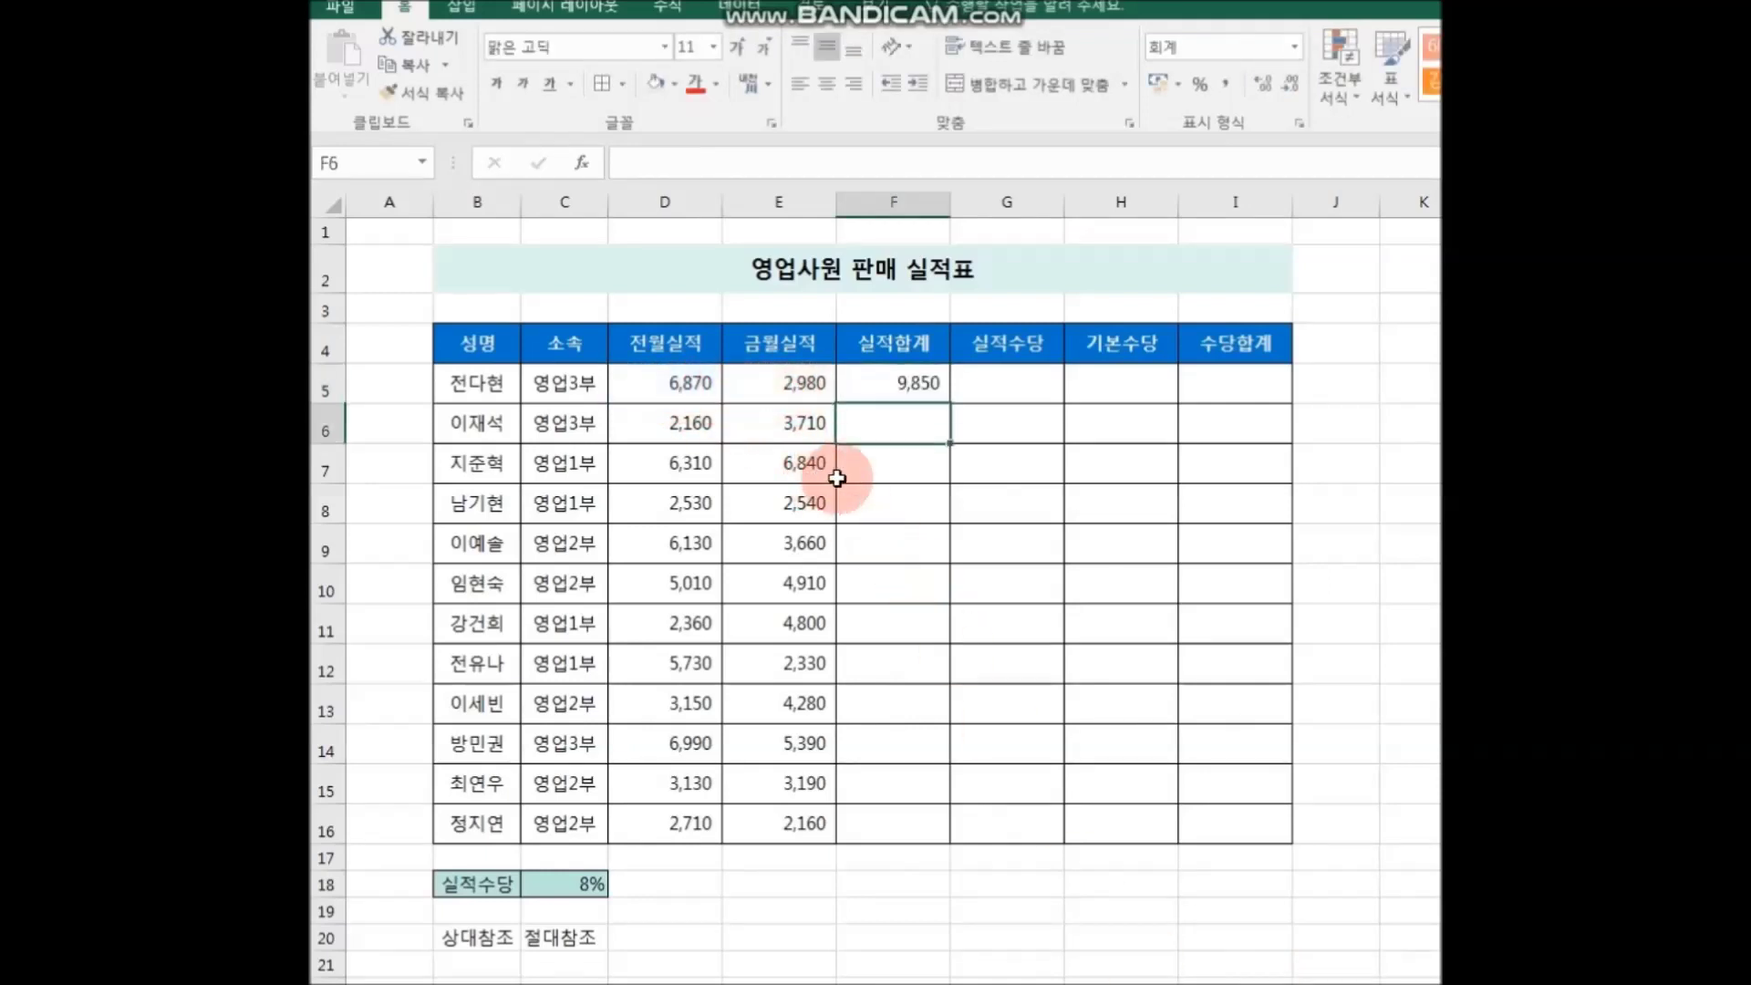
{"action": "left_click", "coordinate": [898, 385]}
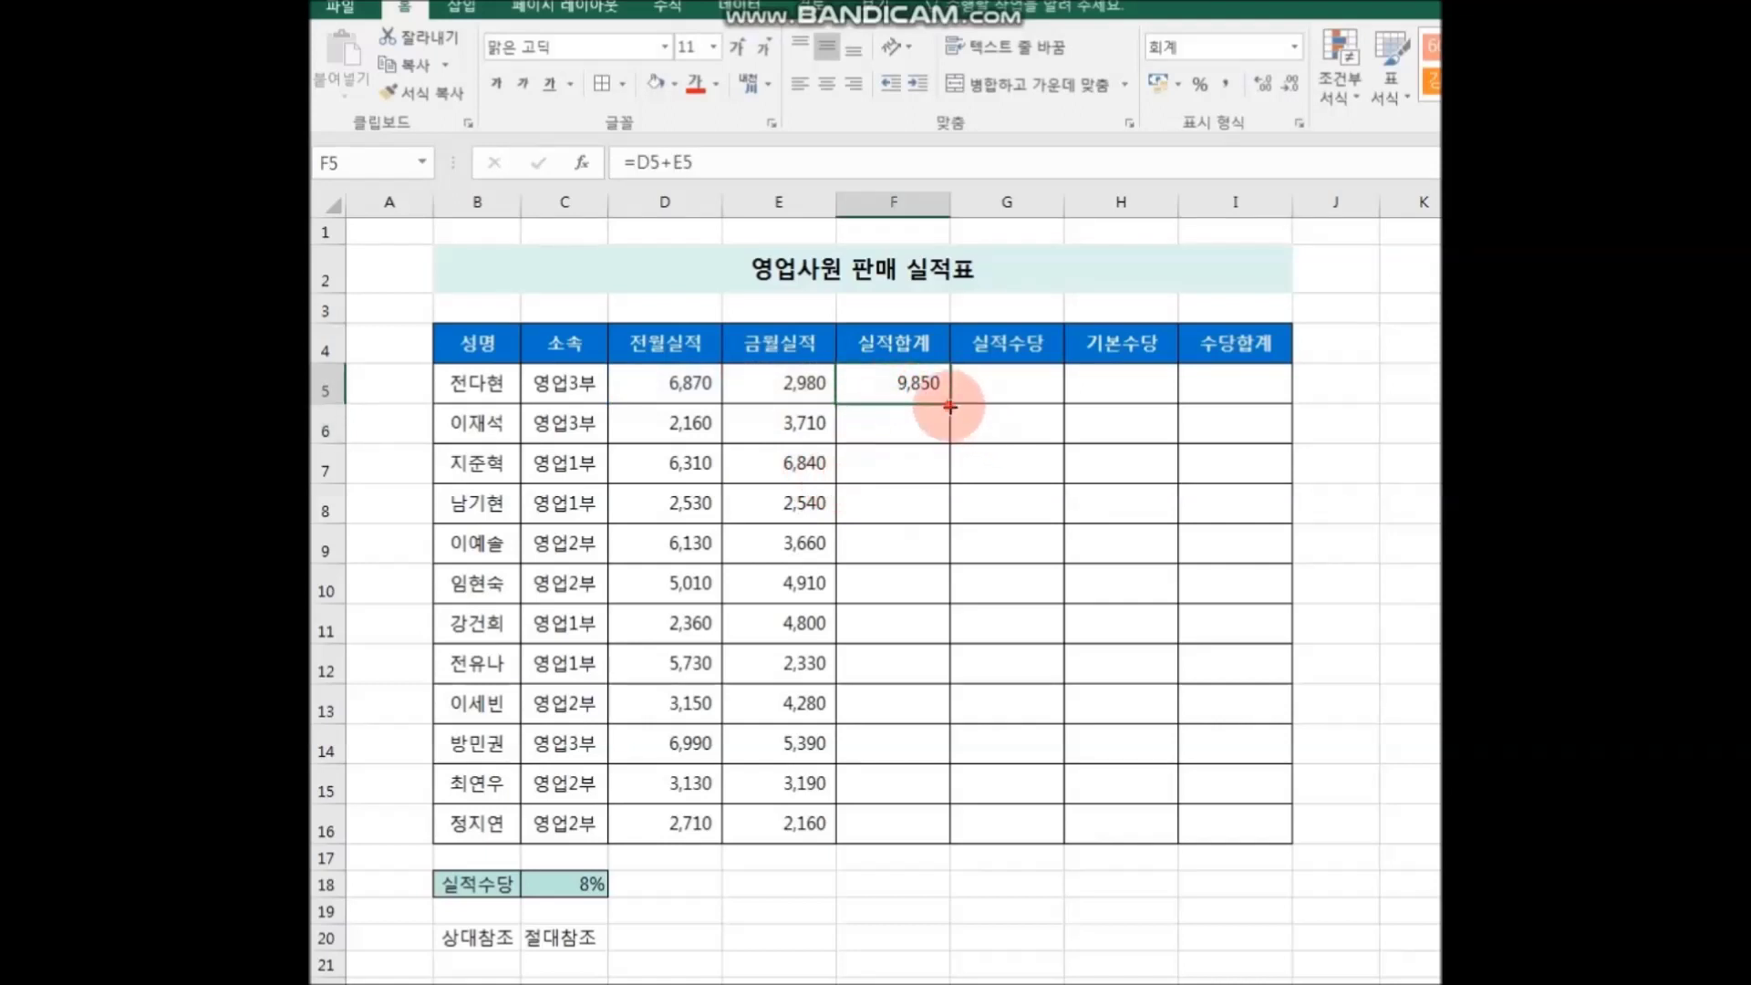
{"action": "left_click_drag", "start_coordinate": [949, 407], "coordinate": [930, 830]}
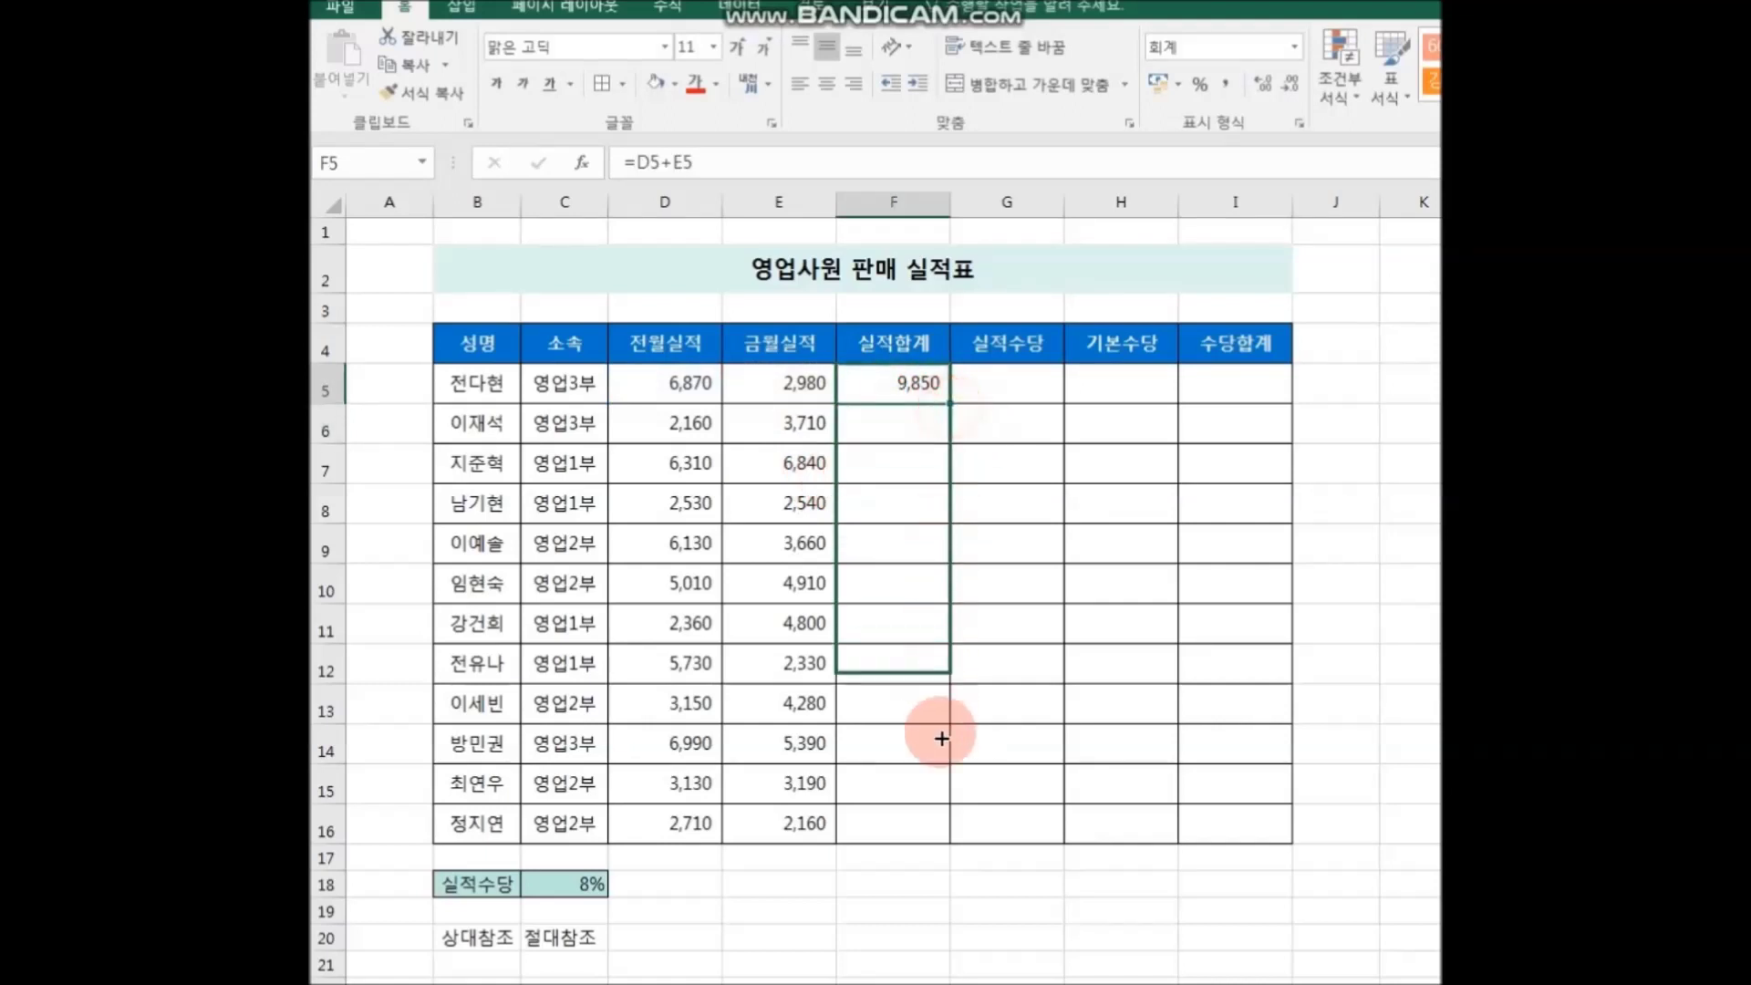
{"action": "left_click", "coordinate": [1034, 903]}
{"action": "left_click", "coordinate": [1024, 381]}
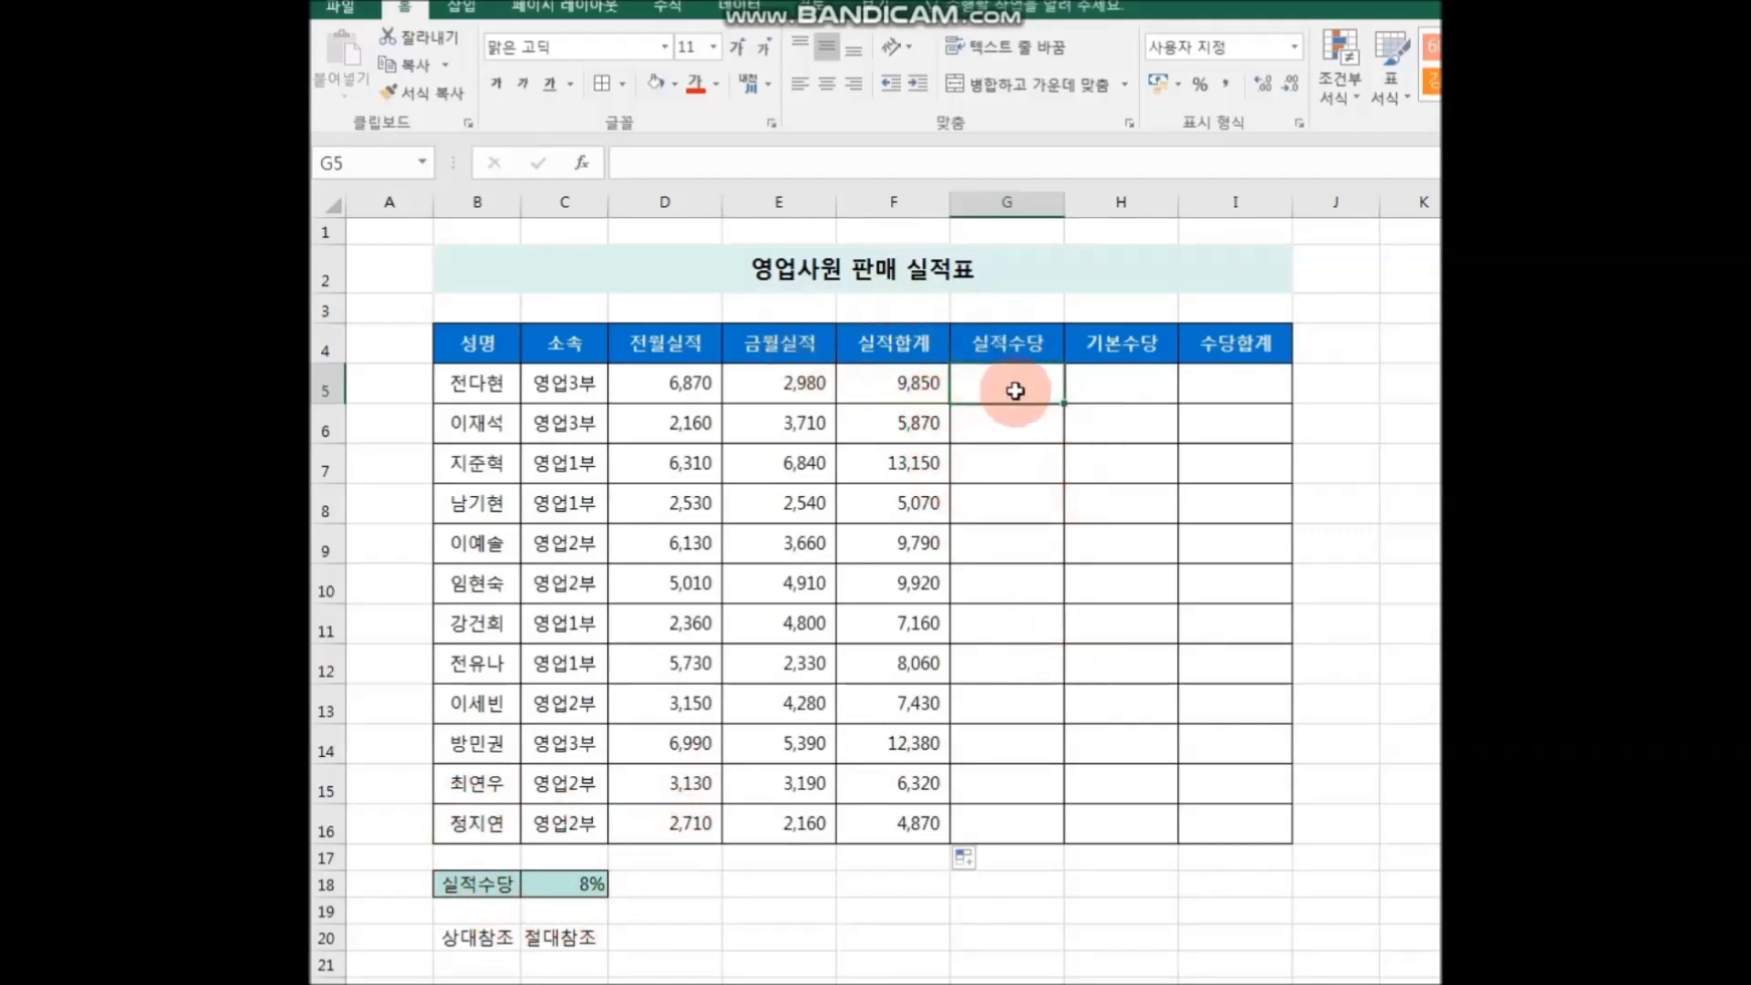
Enter =F5*$C$18 in G5 and fill it down to G16, giving 788 through 390
{"action": "type", "text": "="}
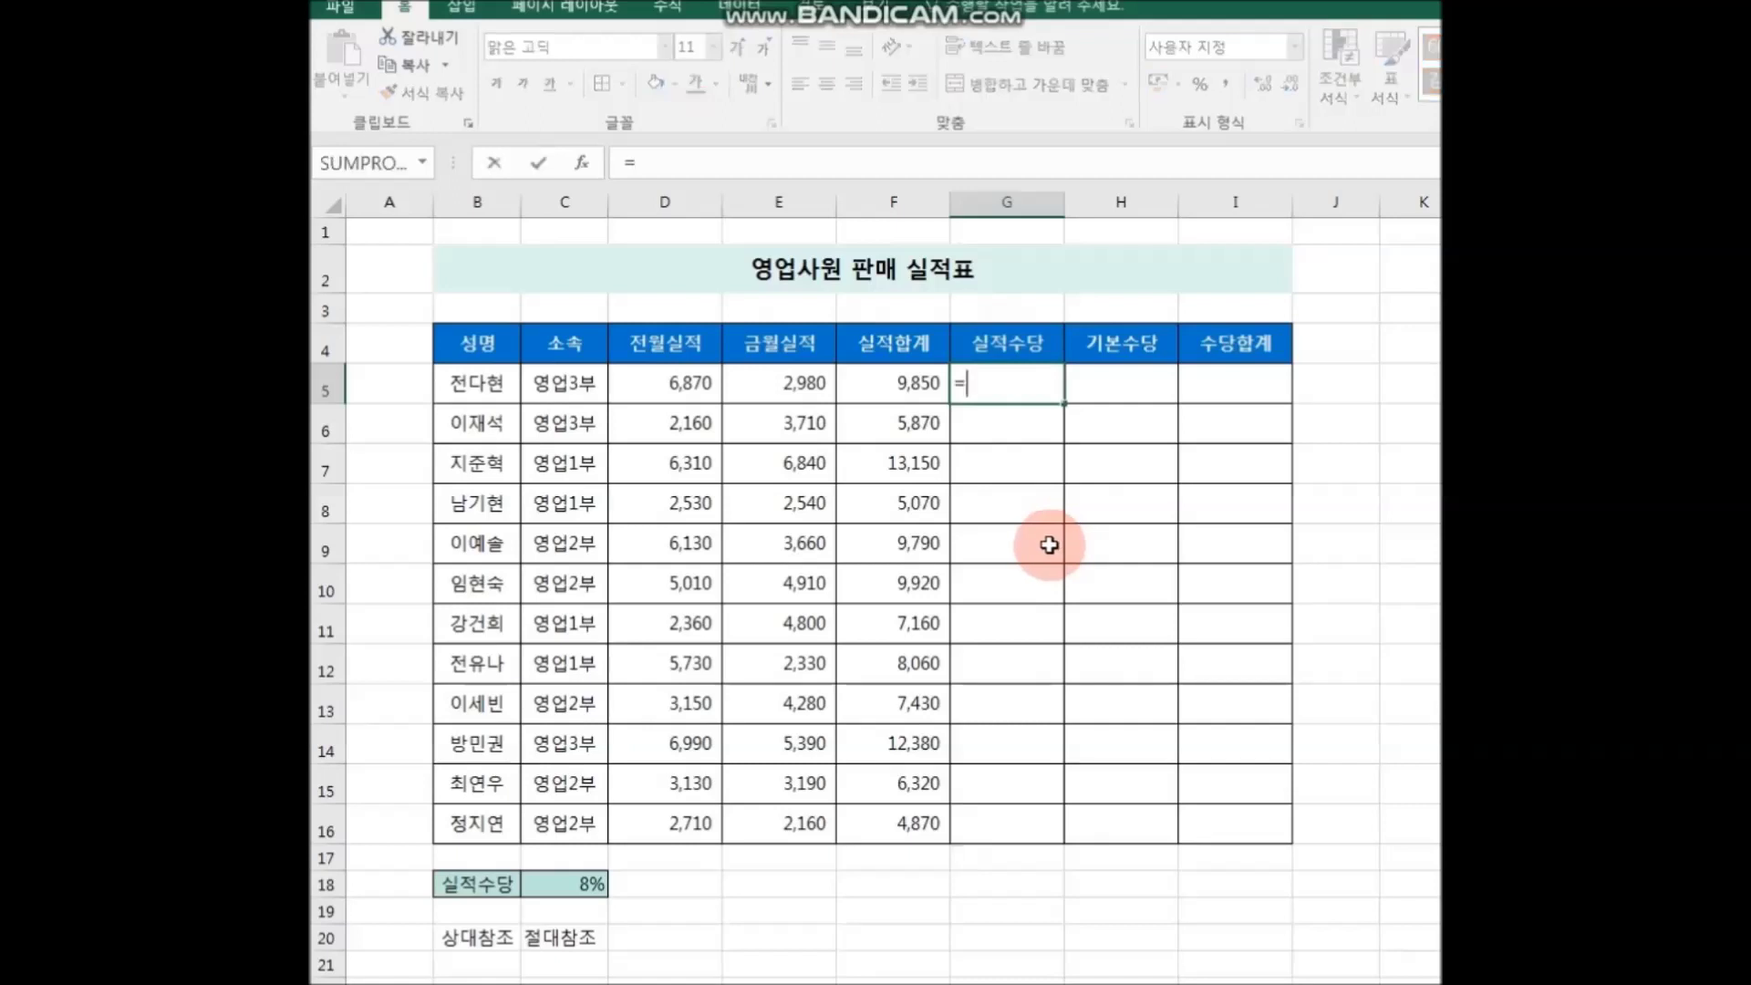
{"action": "left_click", "coordinate": [910, 383]}
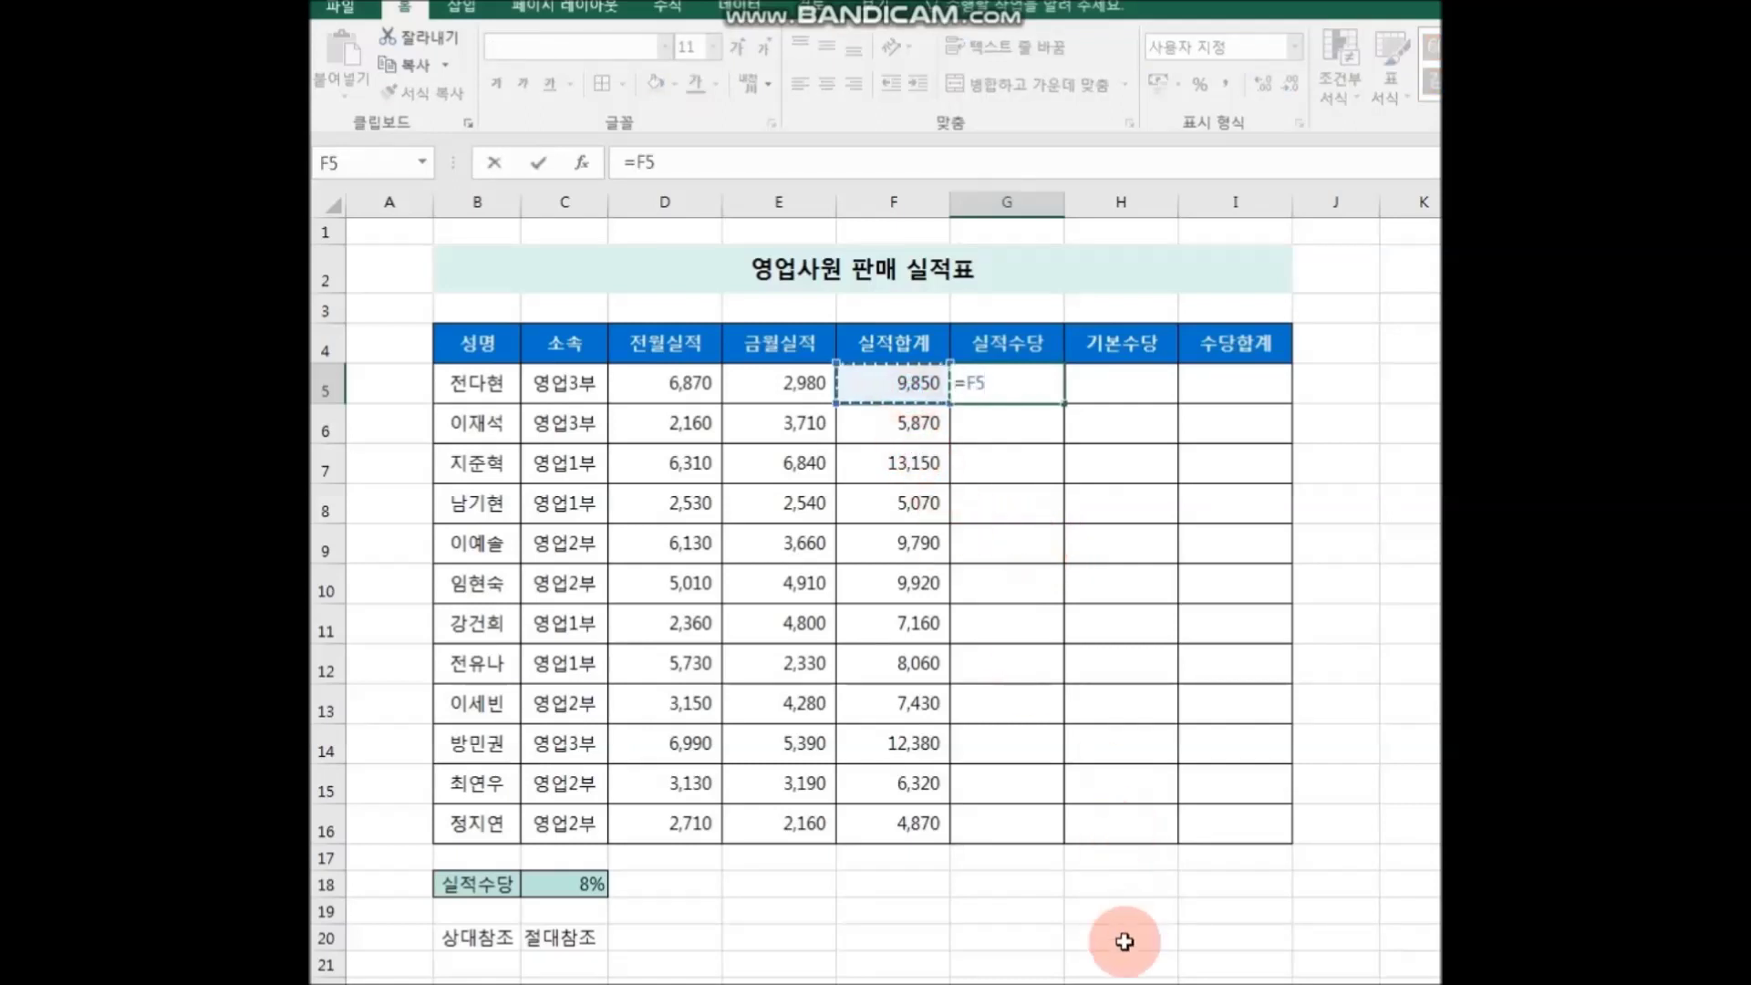
{"action": "type", "text": "*"}
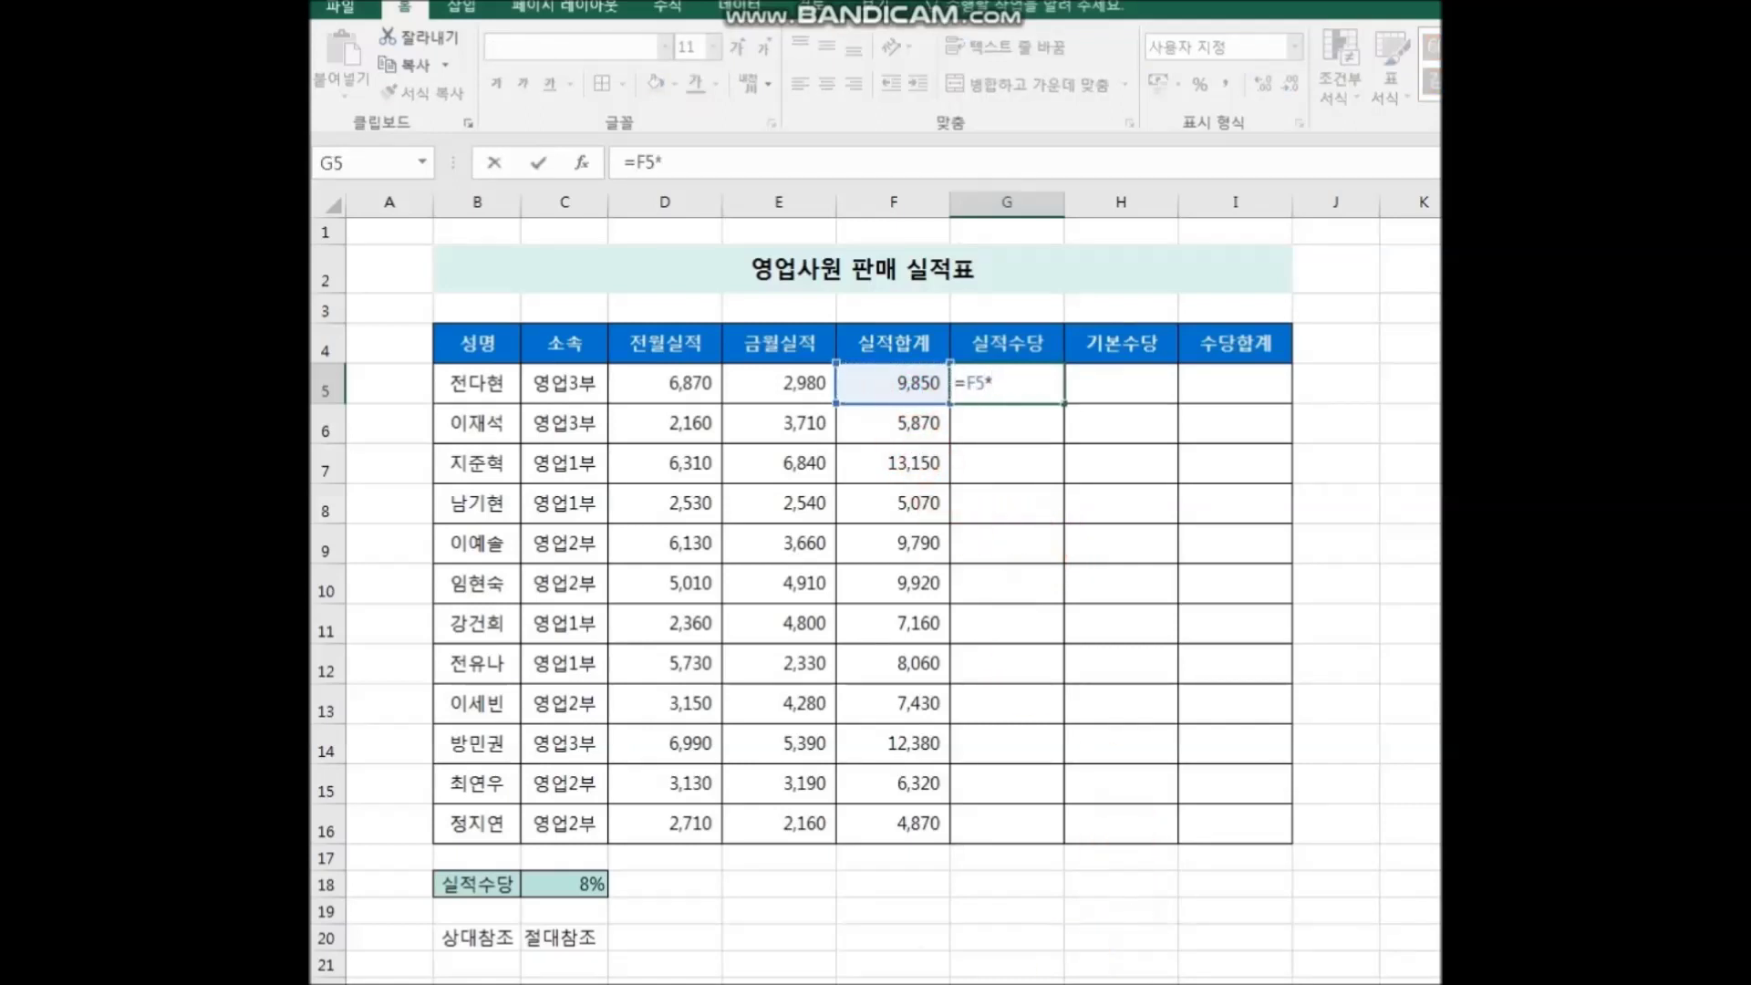
{"action": "left_click", "coordinate": [593, 885]}
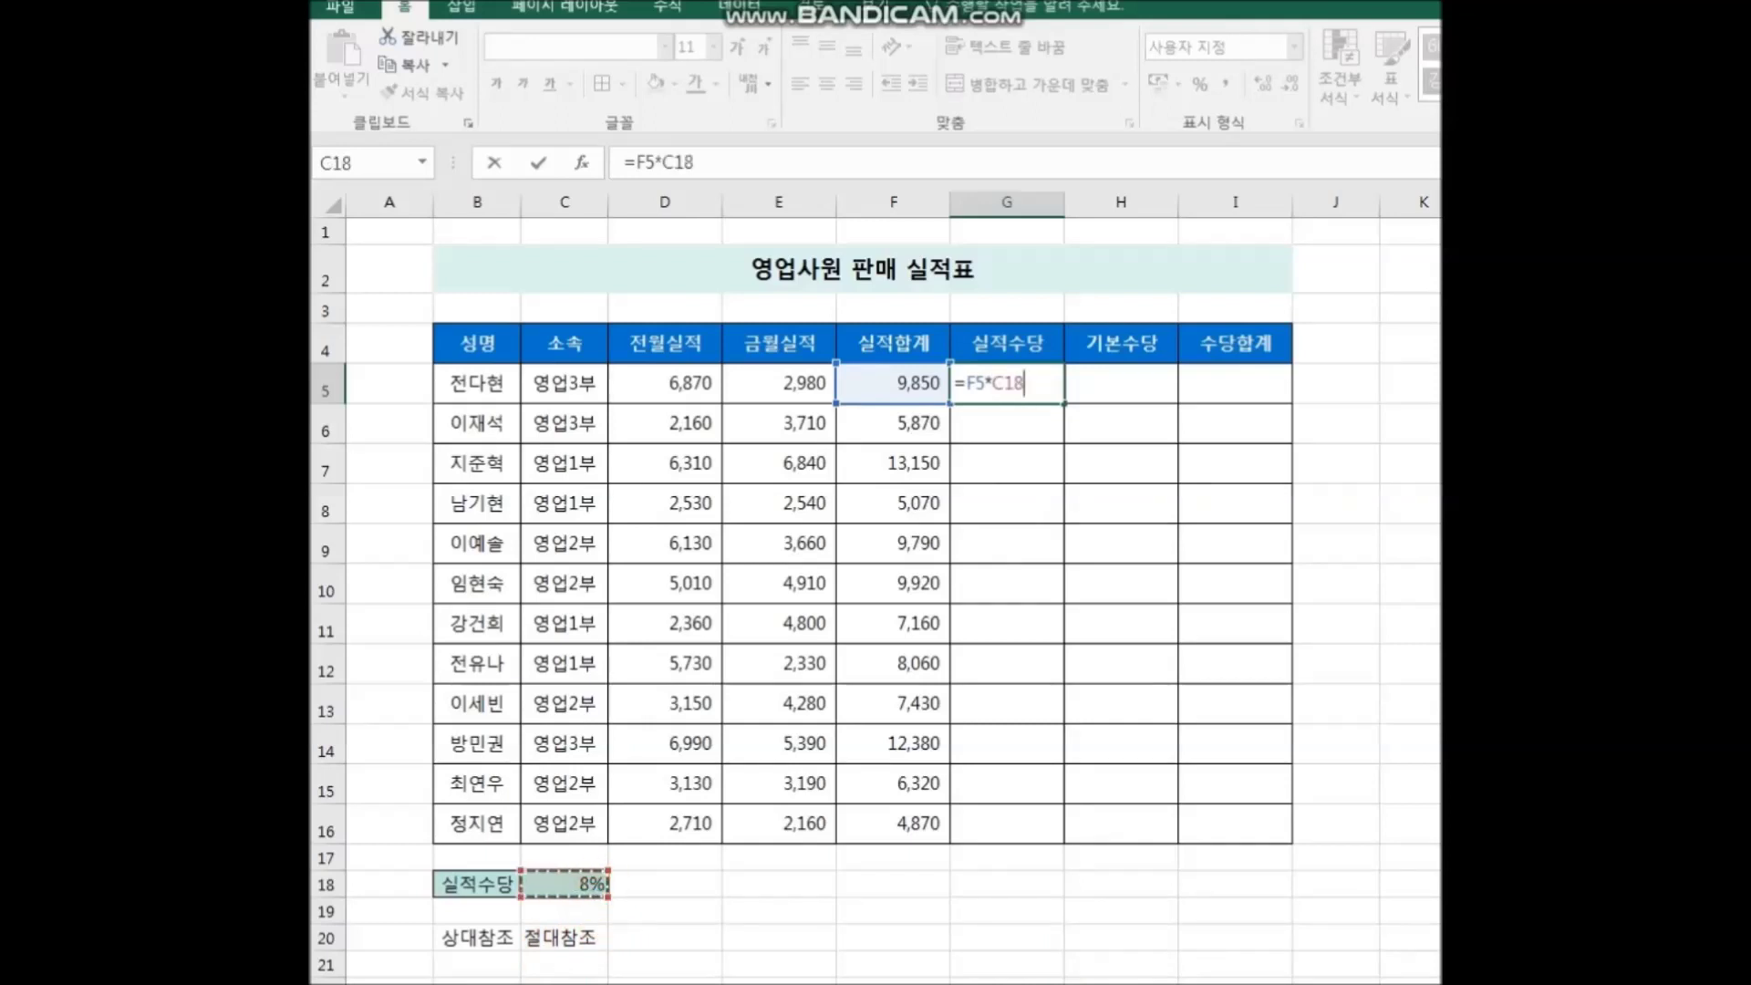
{"action": "key", "text": "F4"}
{"action": "key", "text": "Return"}
{"action": "left_click", "coordinate": [1008, 387]}
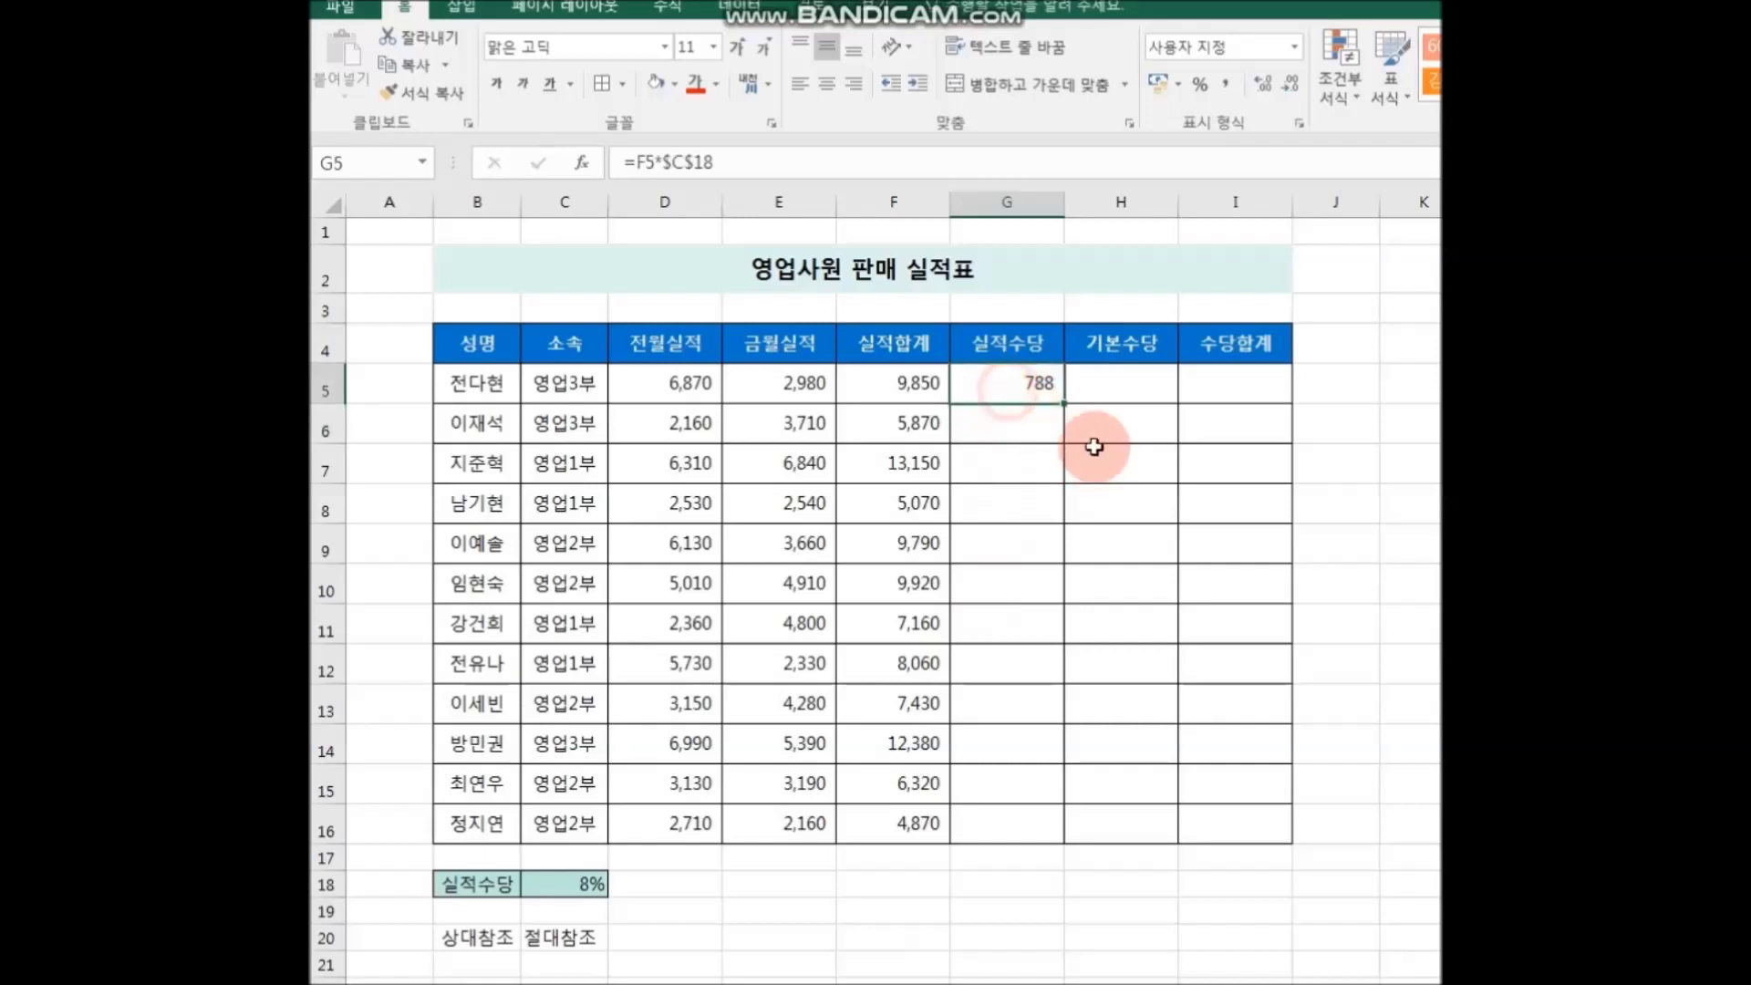
{"action": "left_click_drag", "start_coordinate": [1066, 403], "coordinate": [1074, 846]}
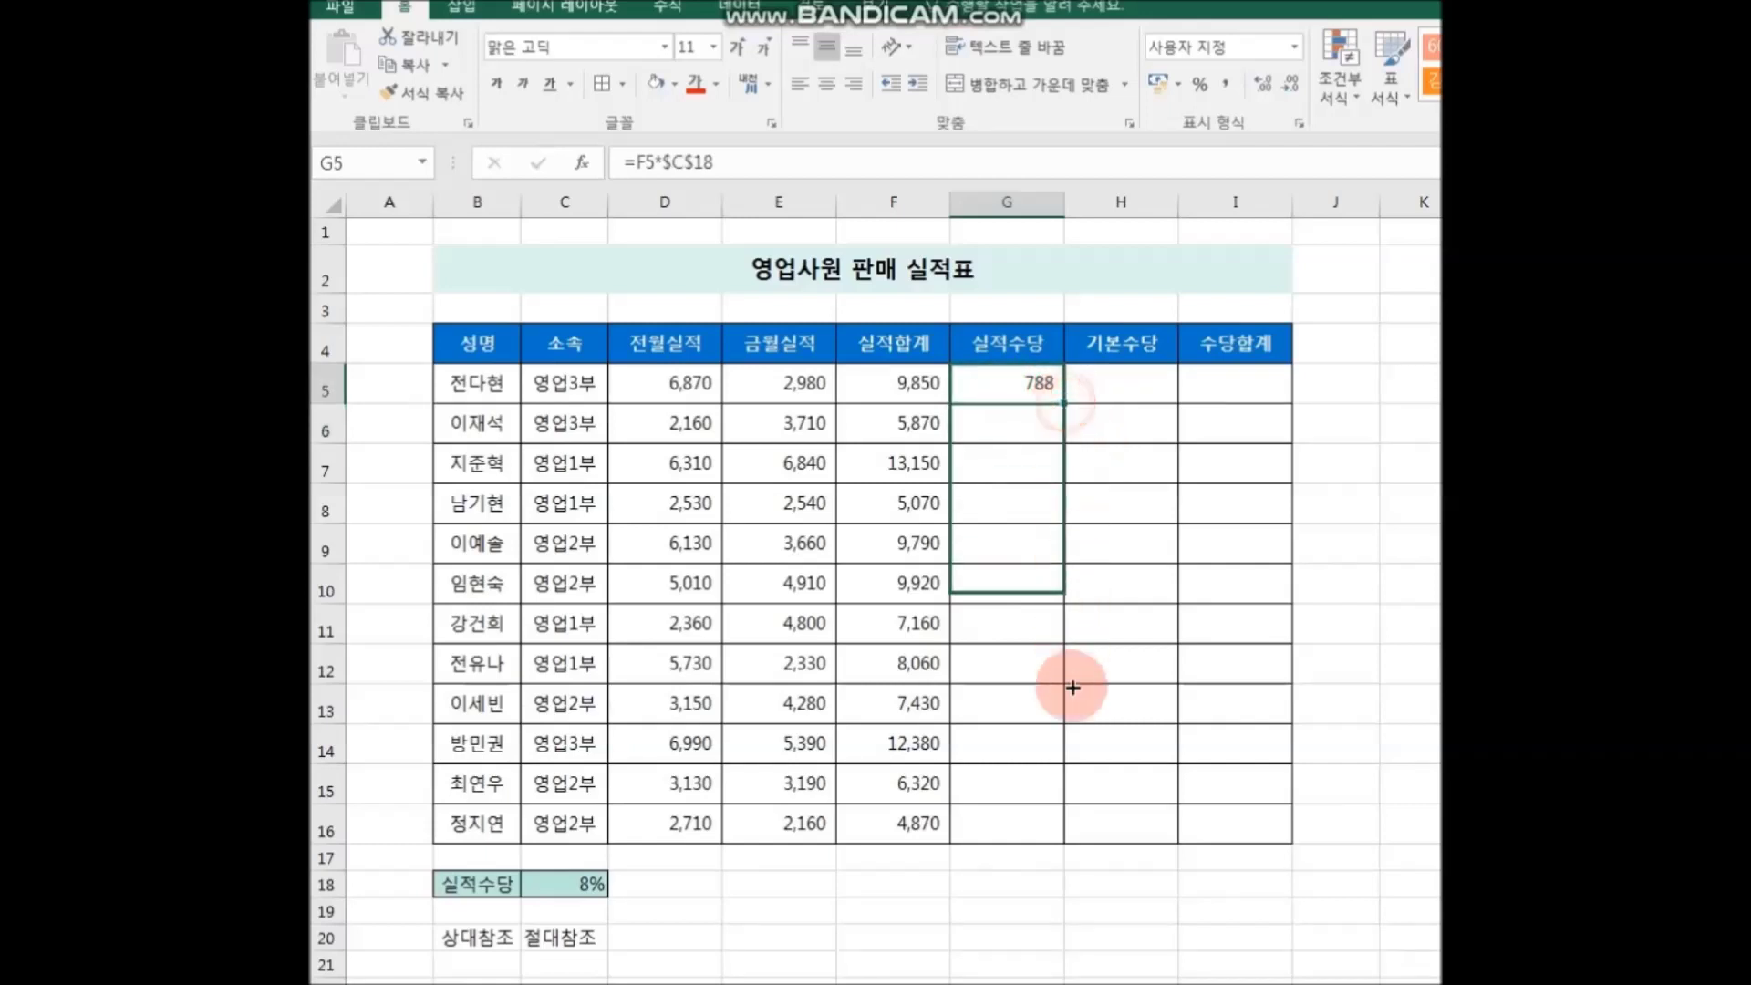
{"action": "left_click", "coordinate": [1127, 905]}
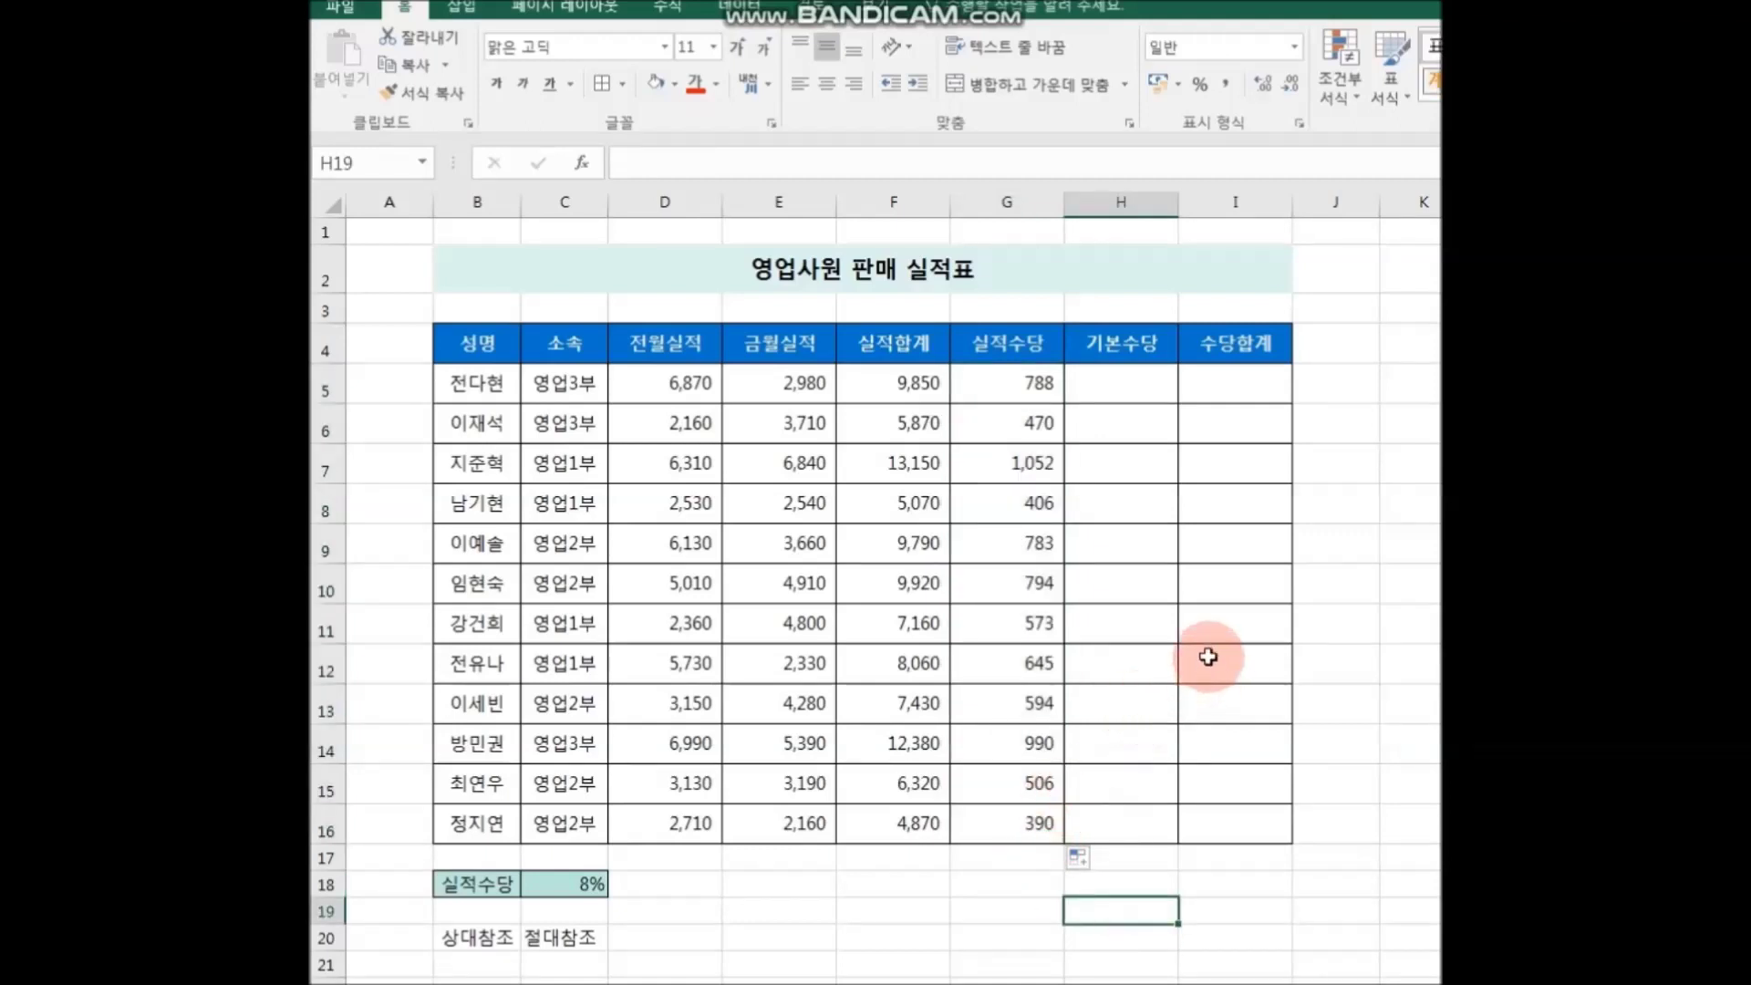
Enter 250 in H5 and copy it down through H16
{"action": "left_click", "coordinate": [1121, 389]}
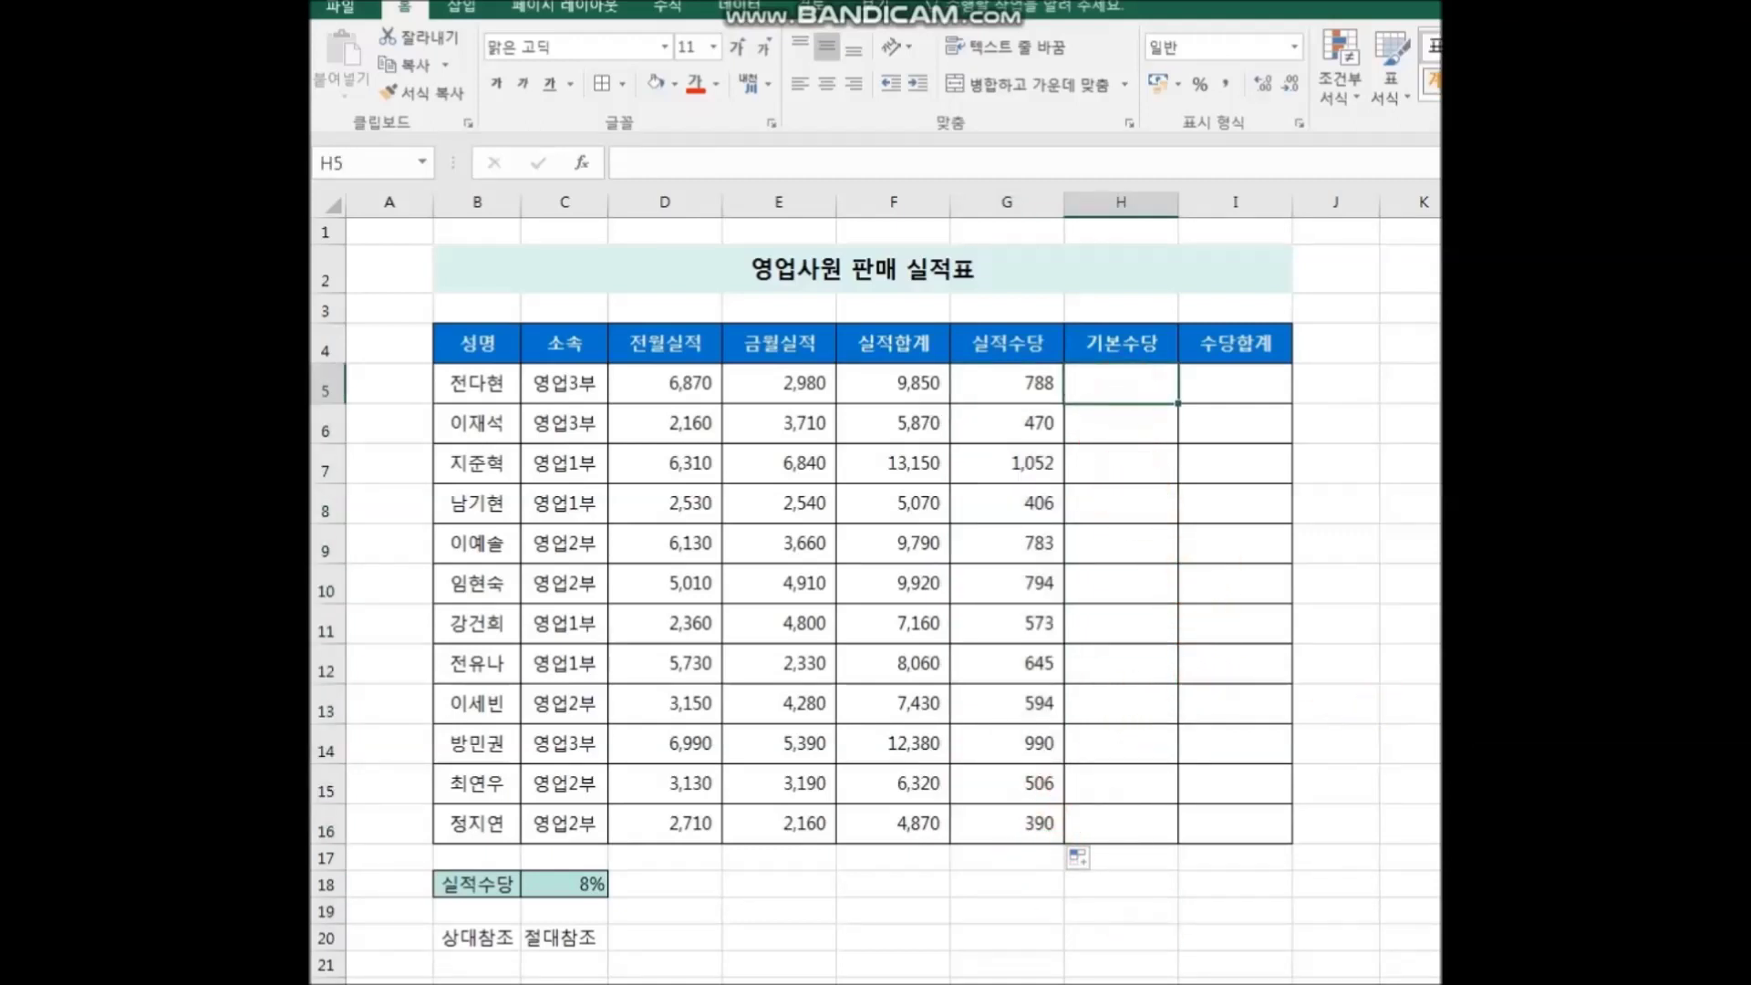
{"action": "left_click", "coordinate": [1418, 801]}
{"action": "type", "text": "250"}
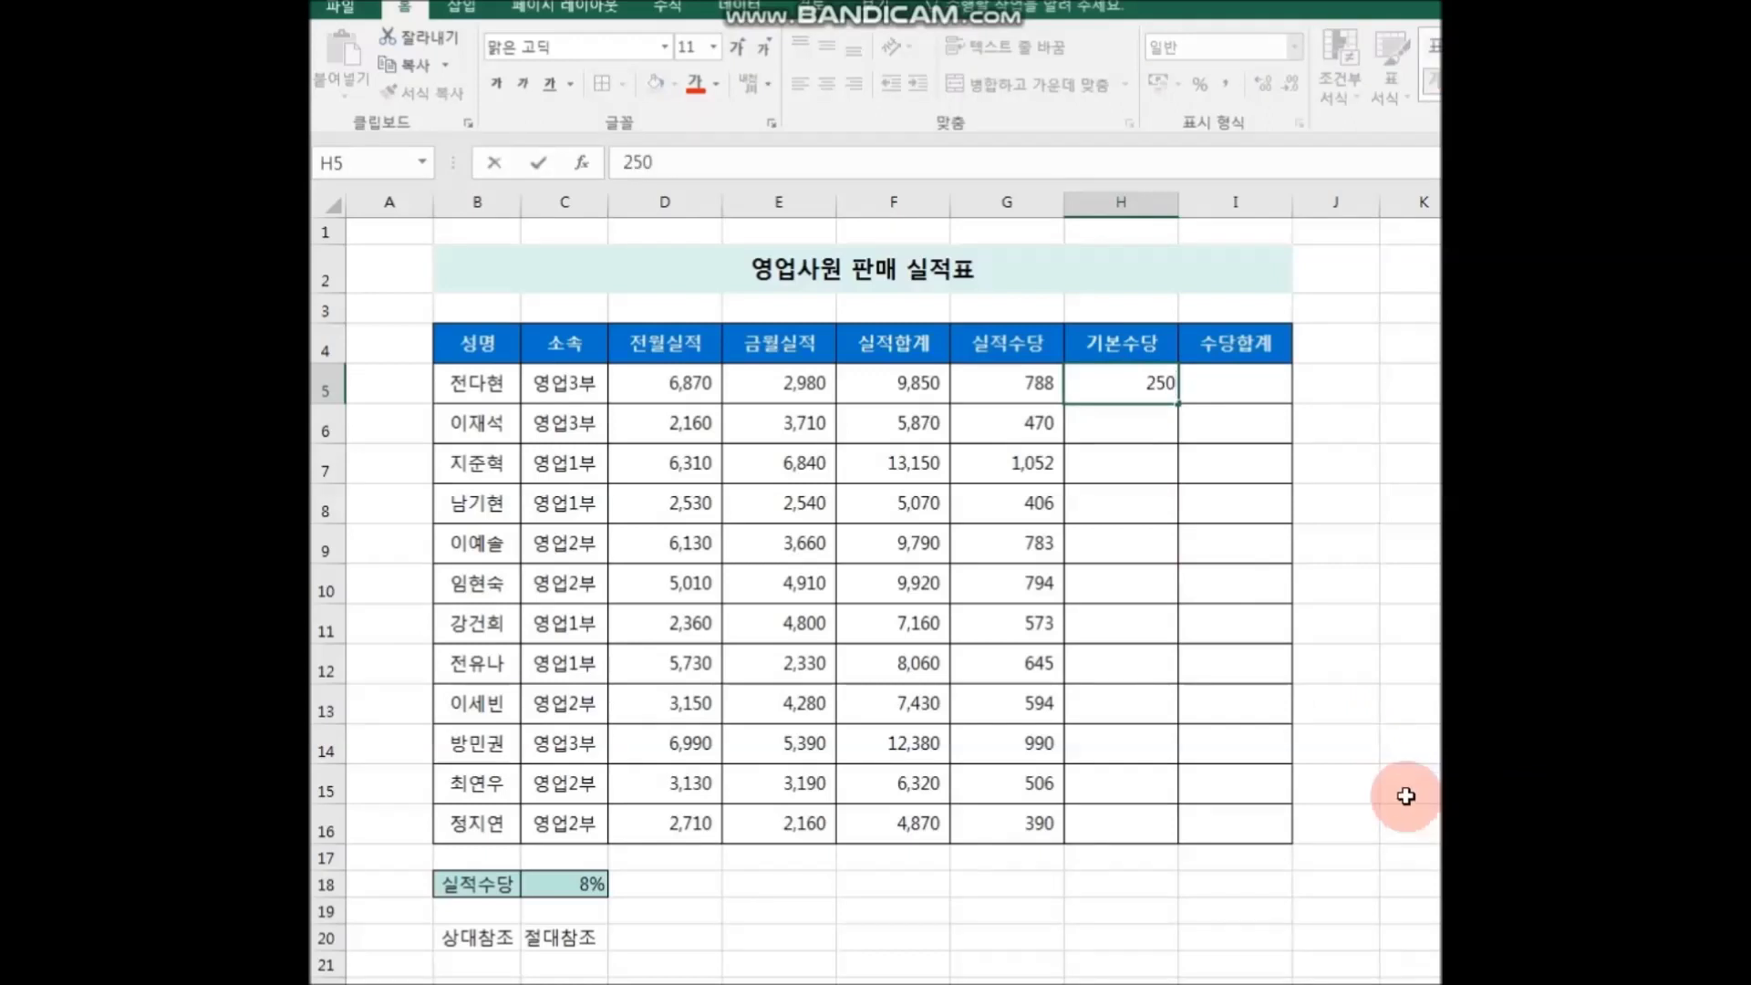
{"action": "left_click", "coordinate": [1399, 736]}
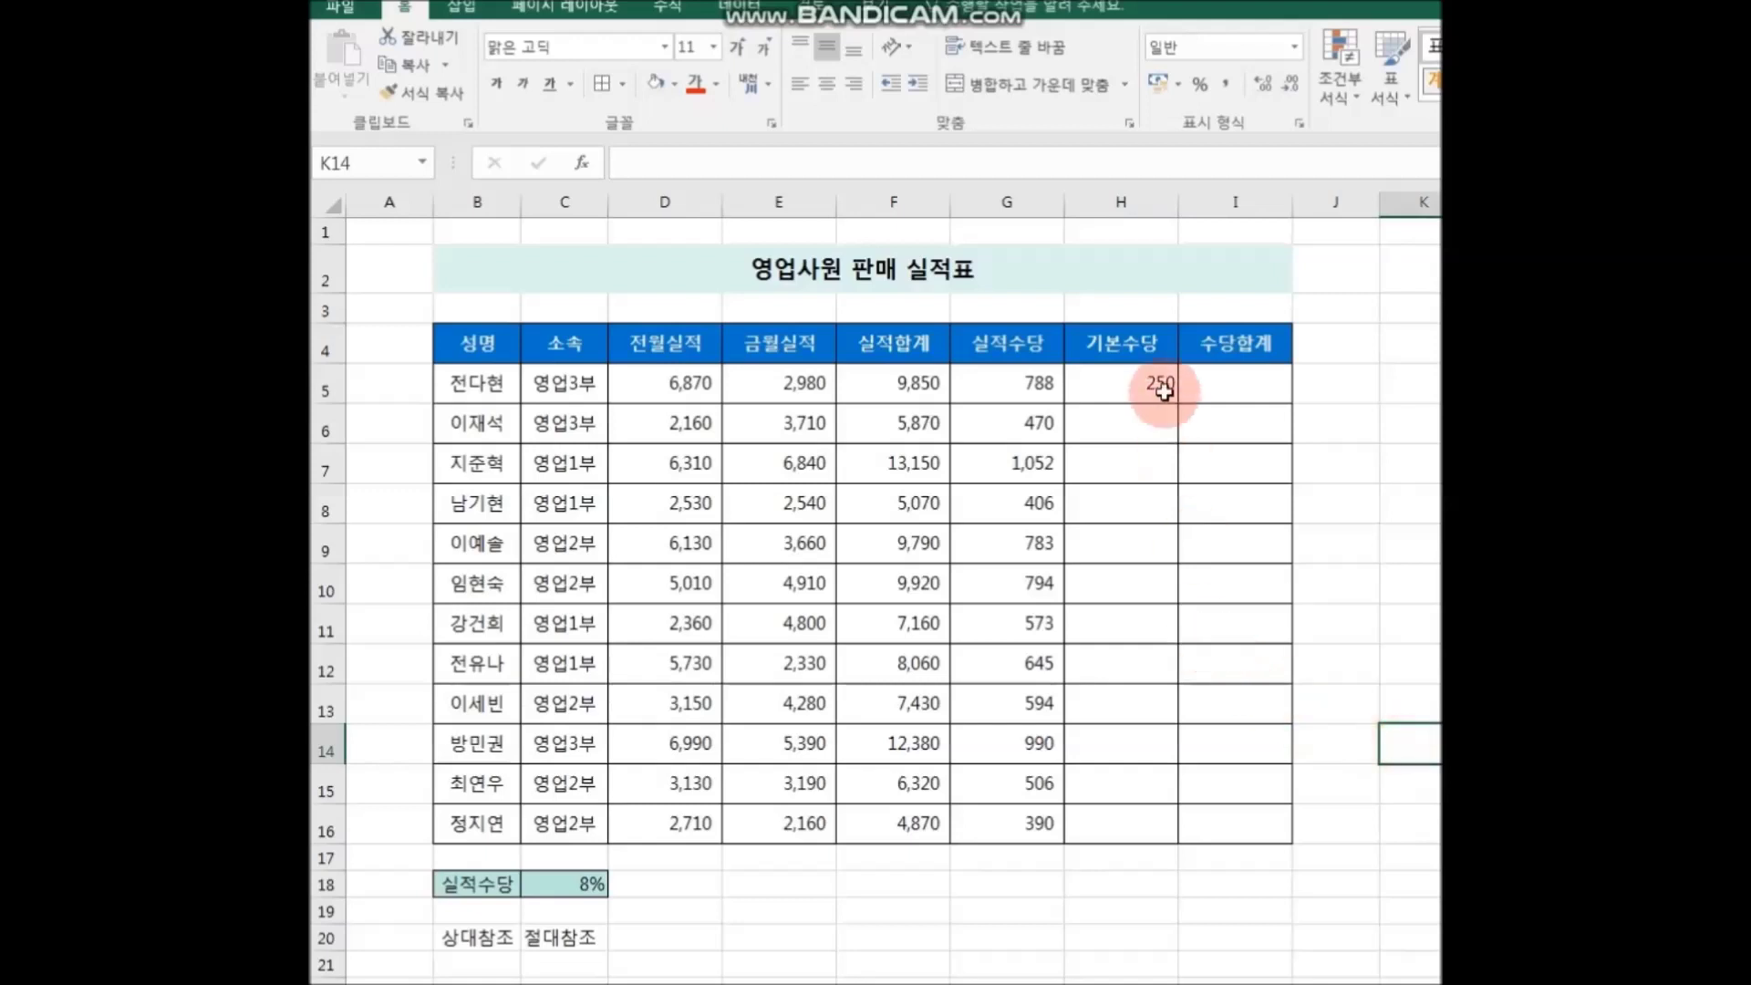
{"action": "left_click", "coordinate": [1150, 385]}
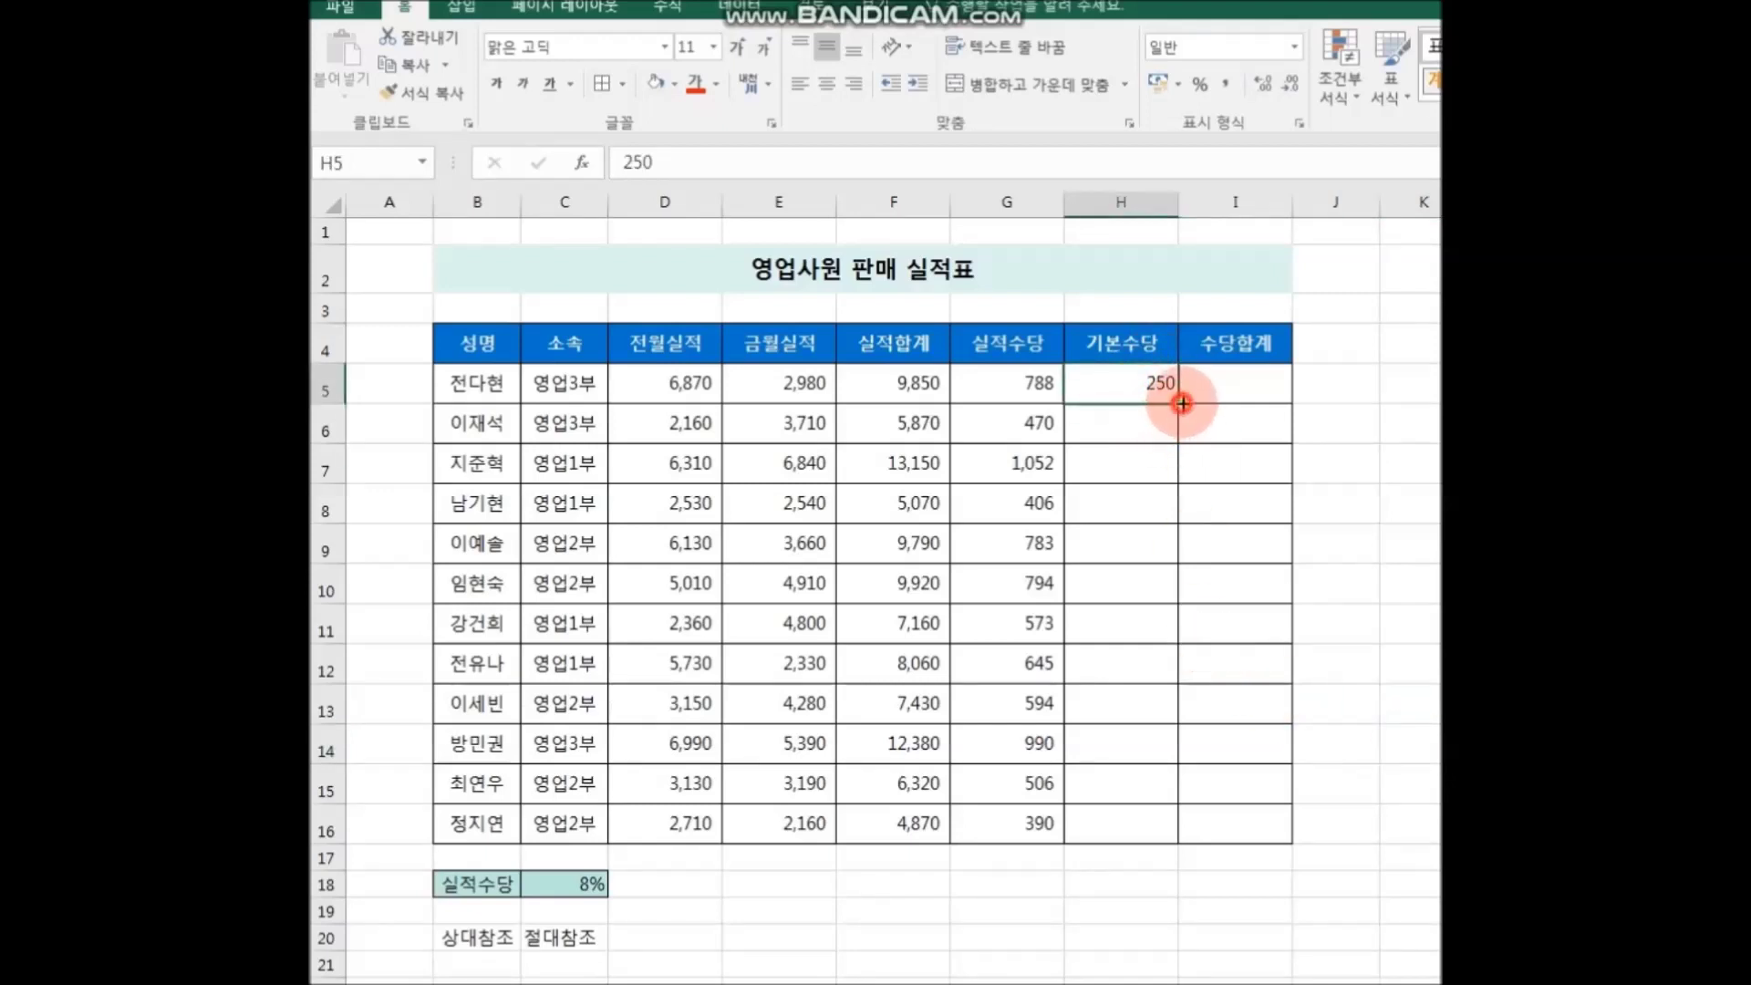
{"action": "left_click_drag", "start_coordinate": [1181, 403], "coordinate": [1179, 832]}
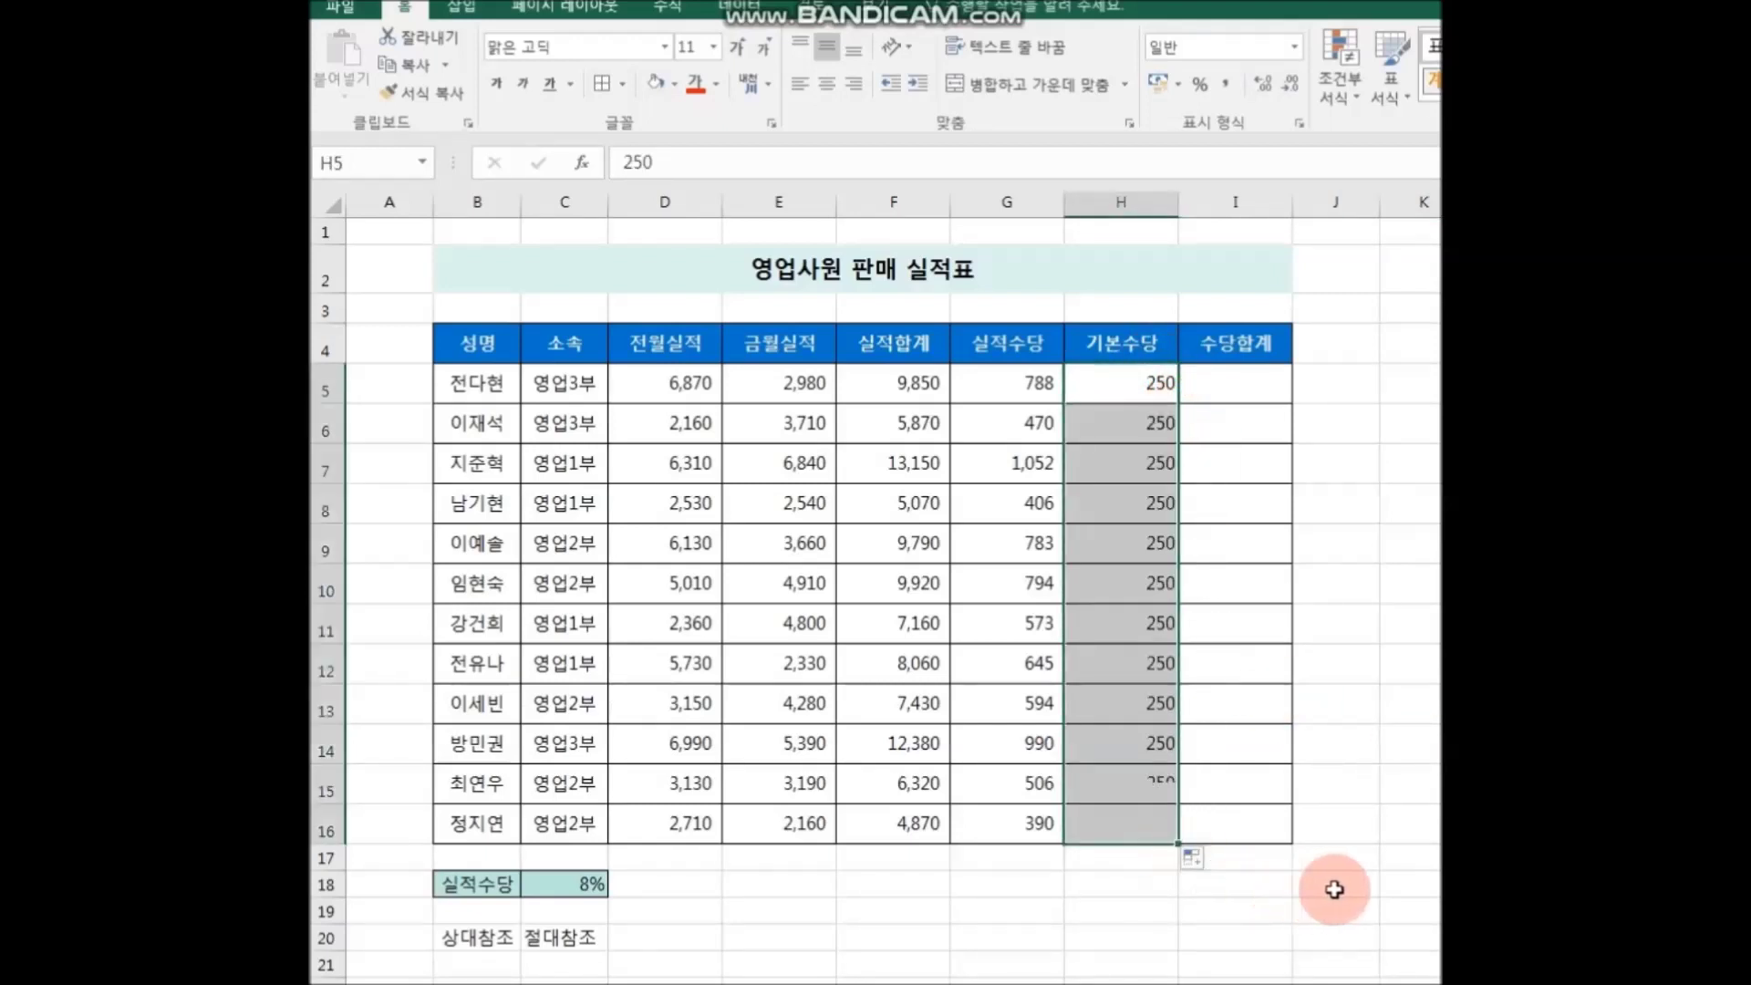
{"action": "left_click", "coordinate": [1392, 905]}
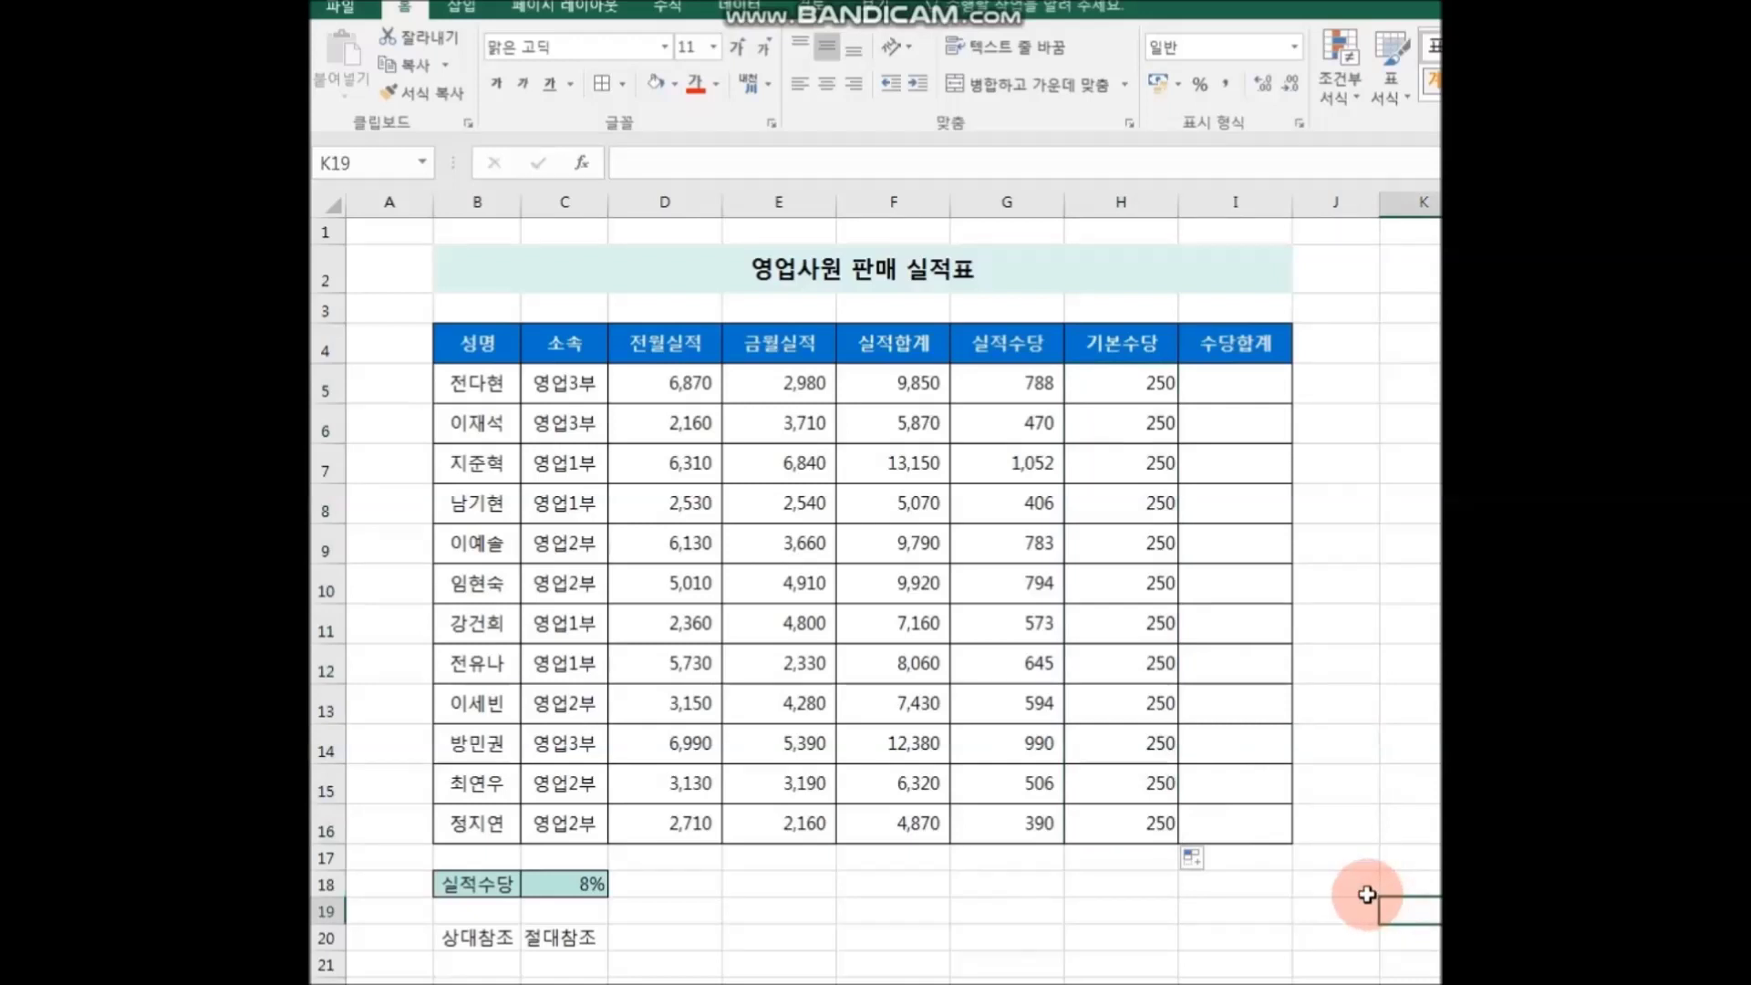
{"action": "left_click", "coordinate": [1248, 399]}
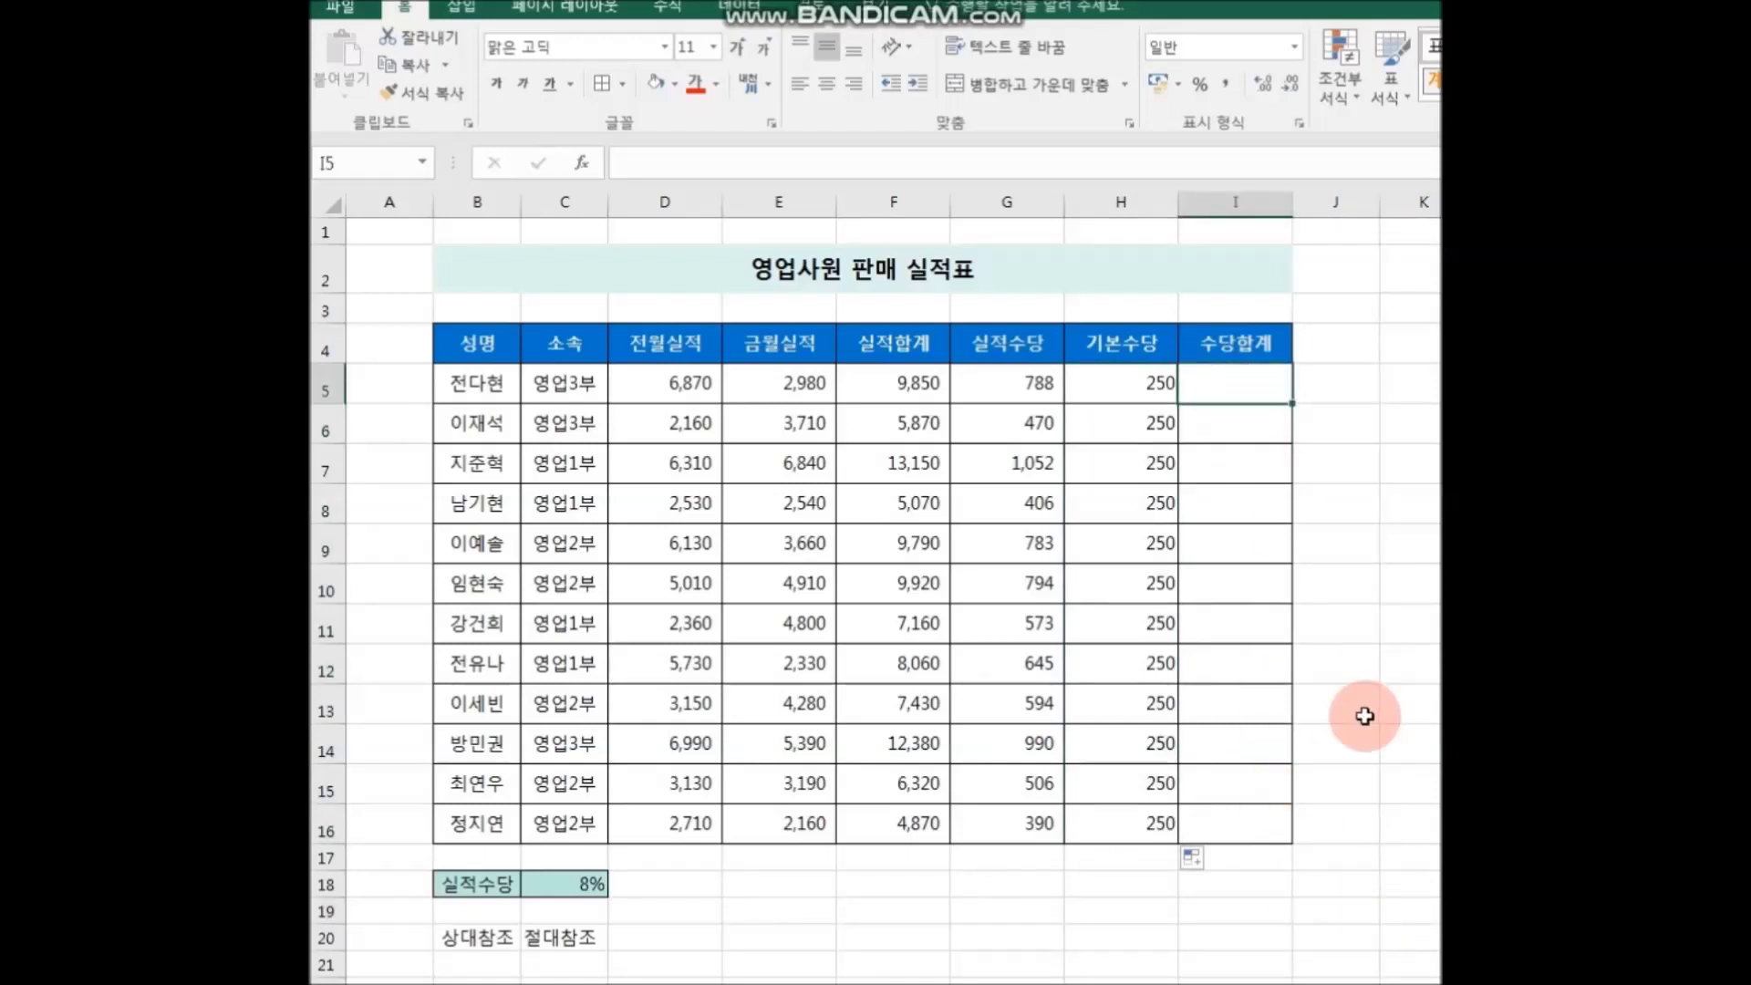
Enter =G5+H5 in I5 and fill it down to I16, giving 1,038 through 640
{"action": "type", "text": "="}
{"action": "left_click", "coordinate": [1028, 384]}
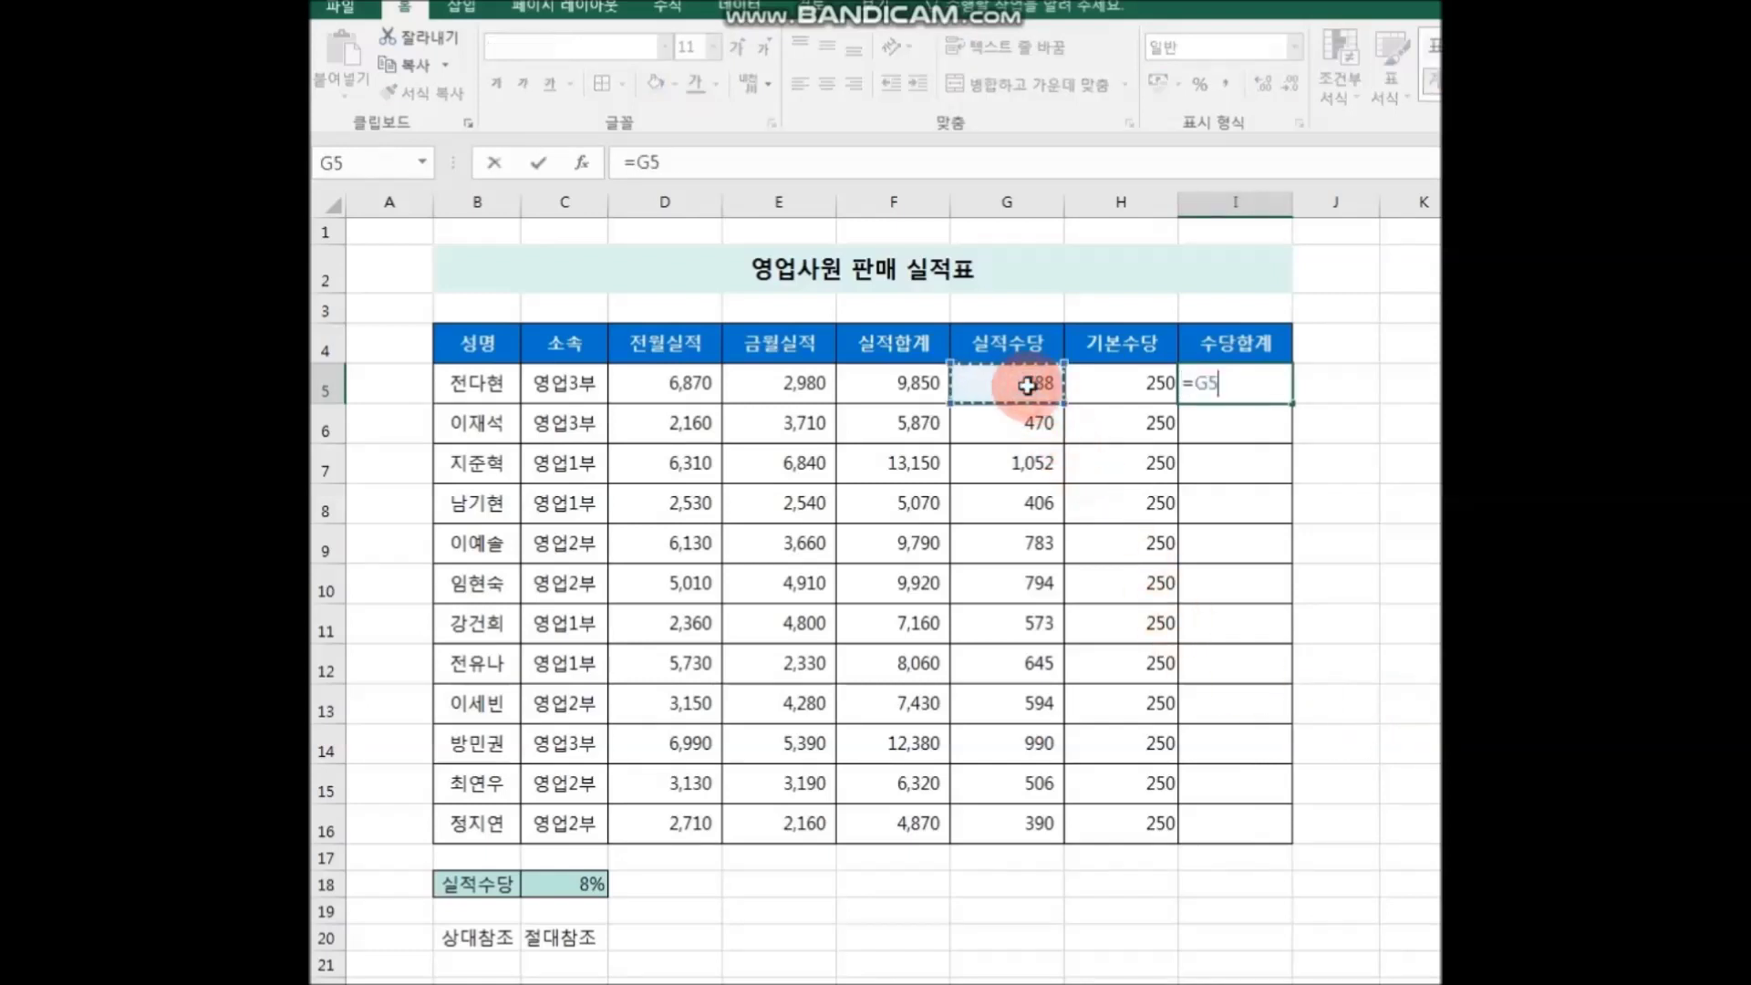
{"action": "type", "text": "+"}
{"action": "left_click", "coordinate": [1116, 382]}
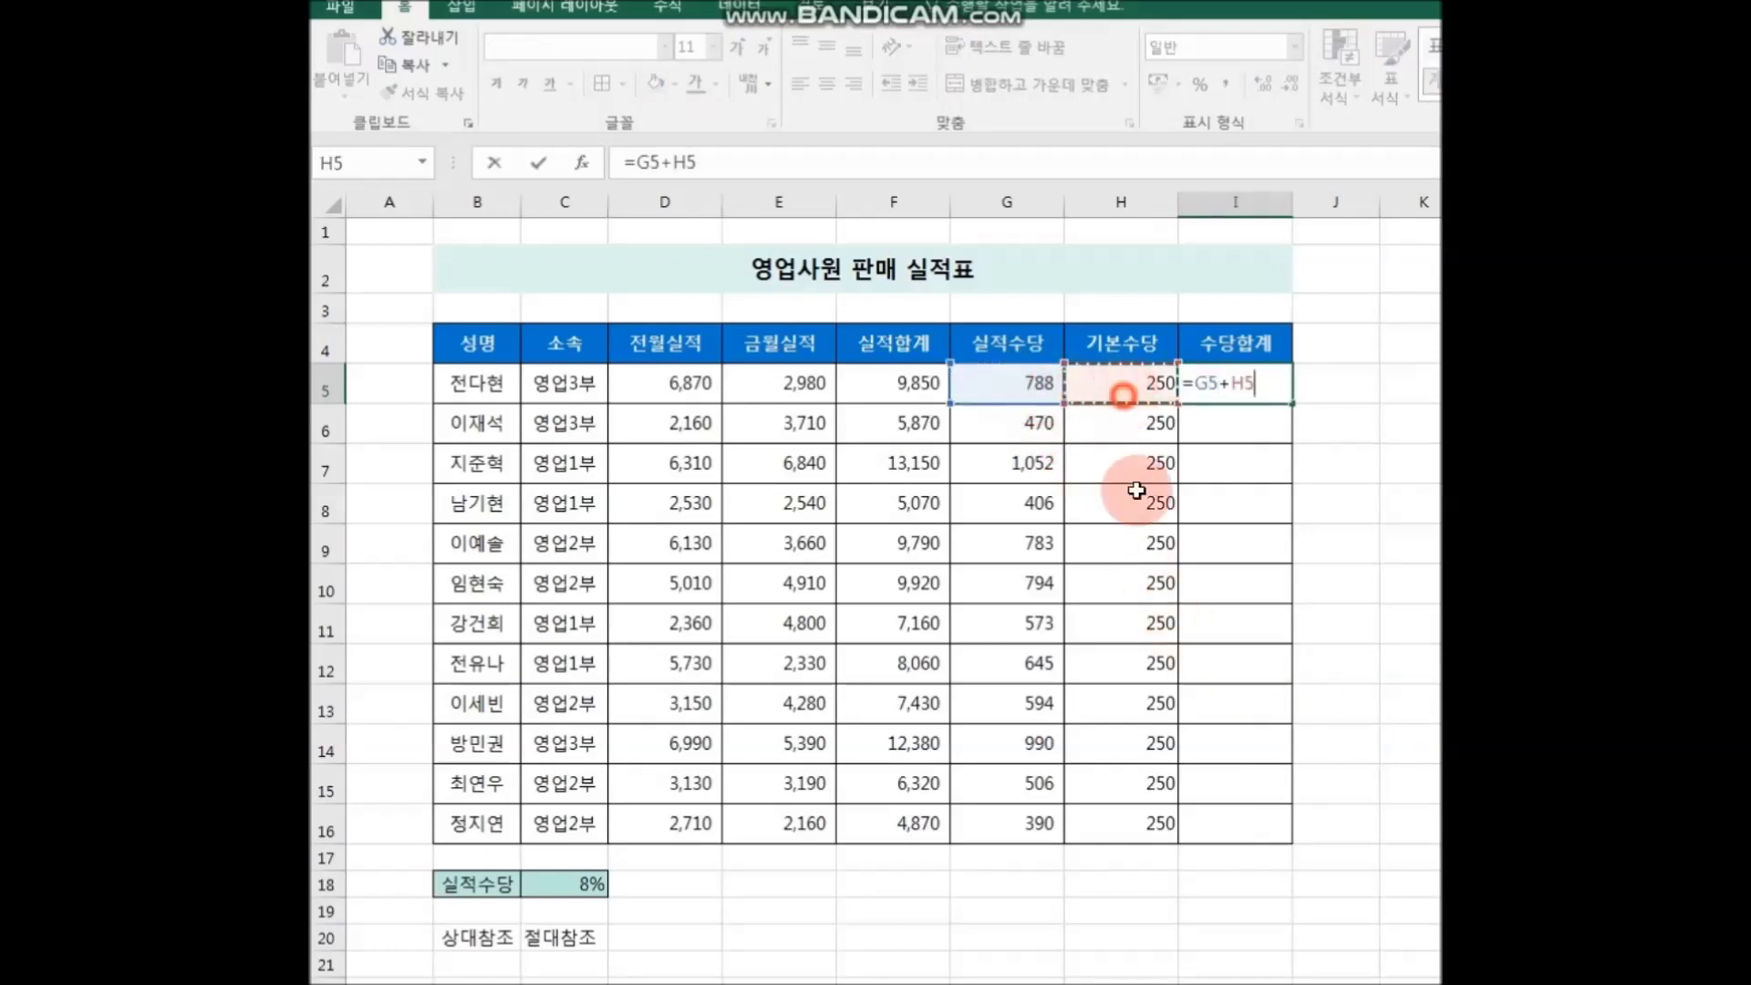
{"action": "key", "text": "Return"}
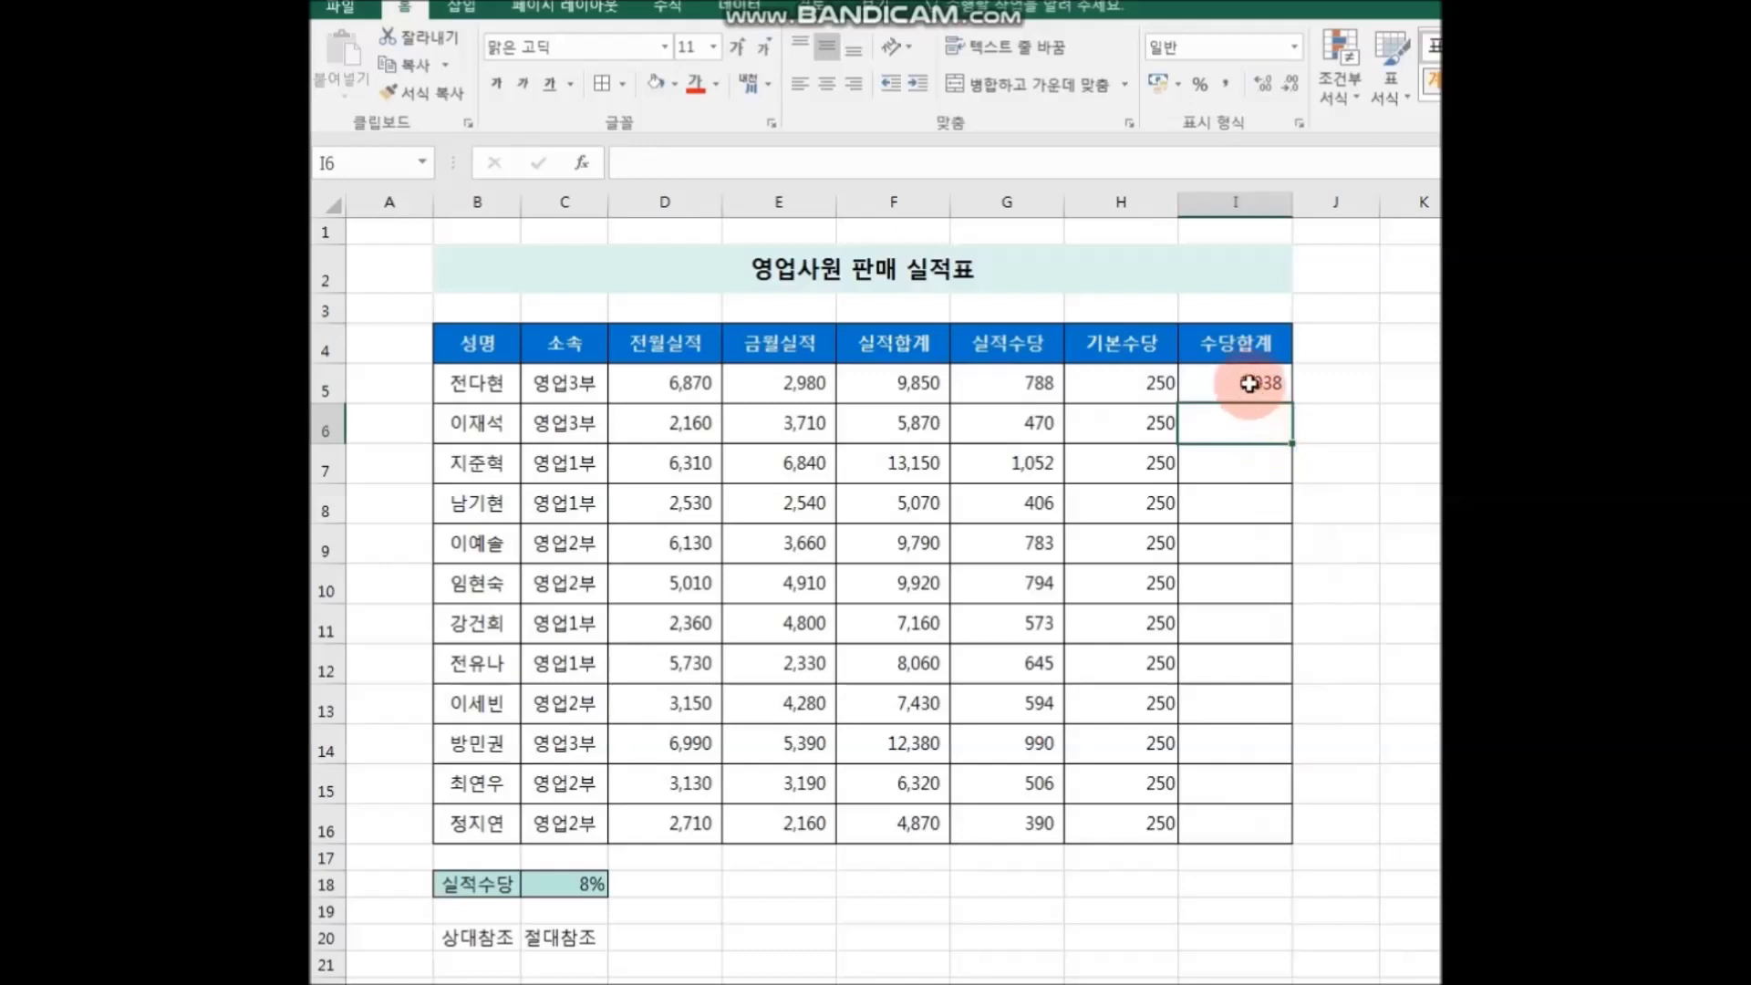
{"action": "left_click", "coordinate": [1254, 383]}
{"action": "left_click_drag", "start_coordinate": [1290, 405], "coordinate": [1297, 833]}
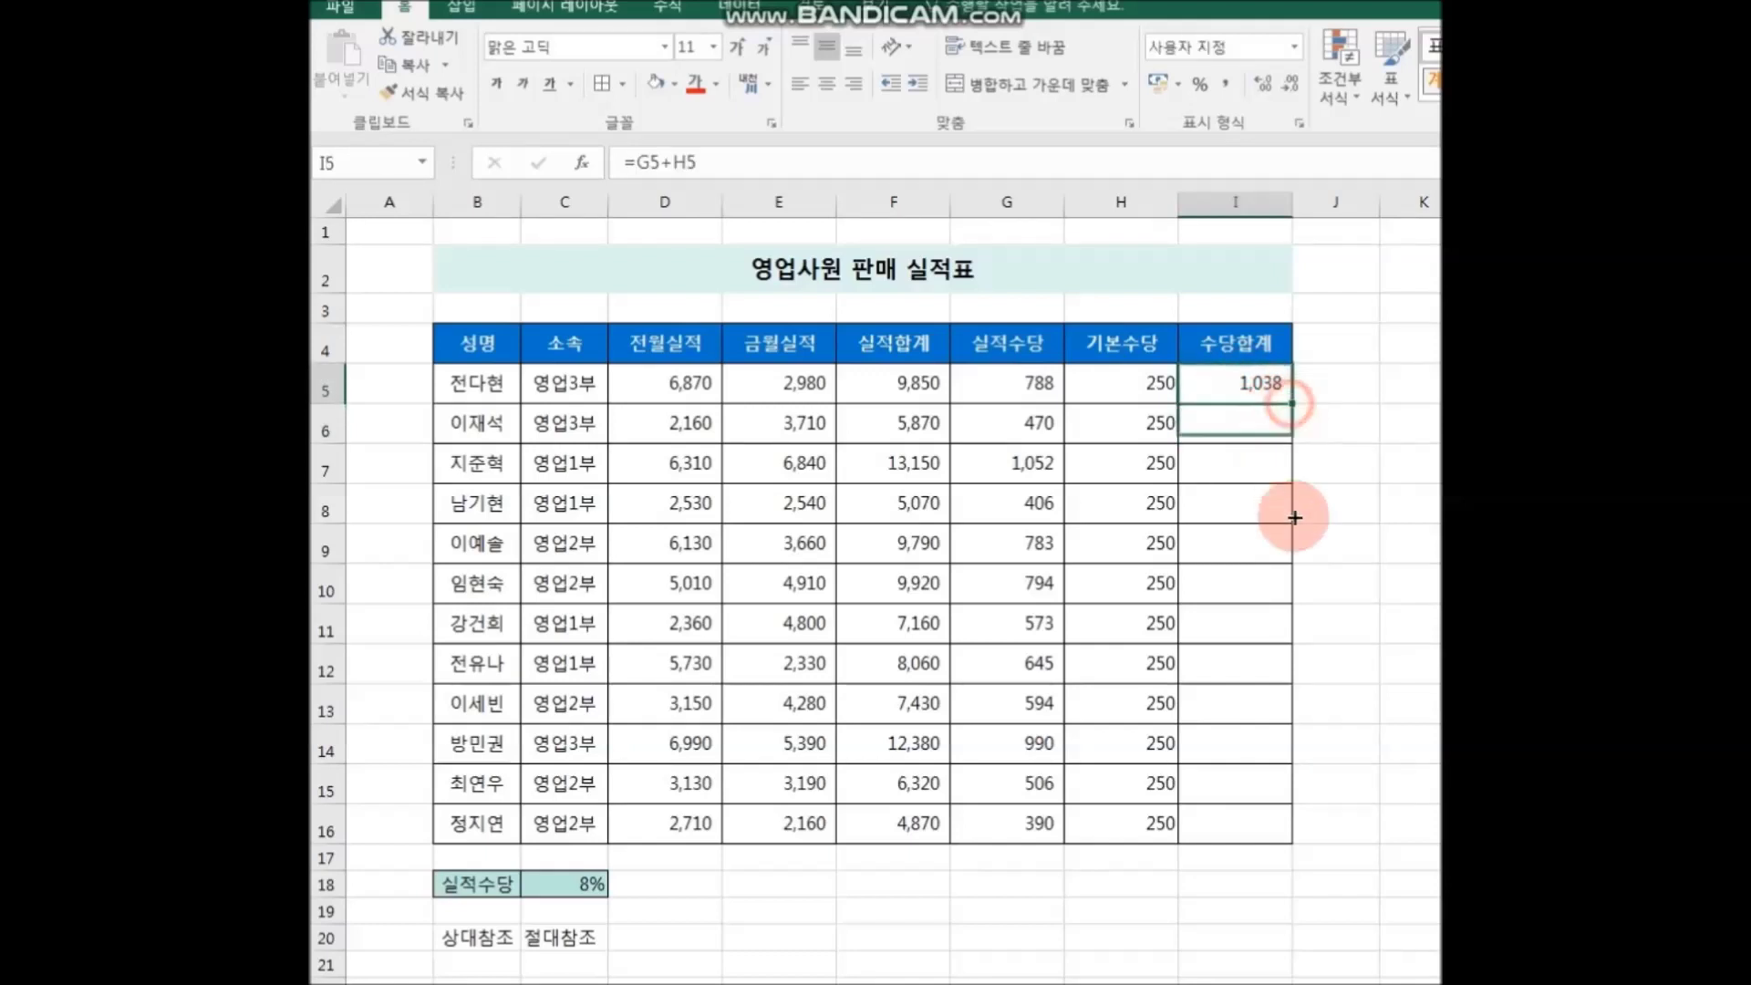
{"action": "left_click", "coordinate": [1398, 944]}
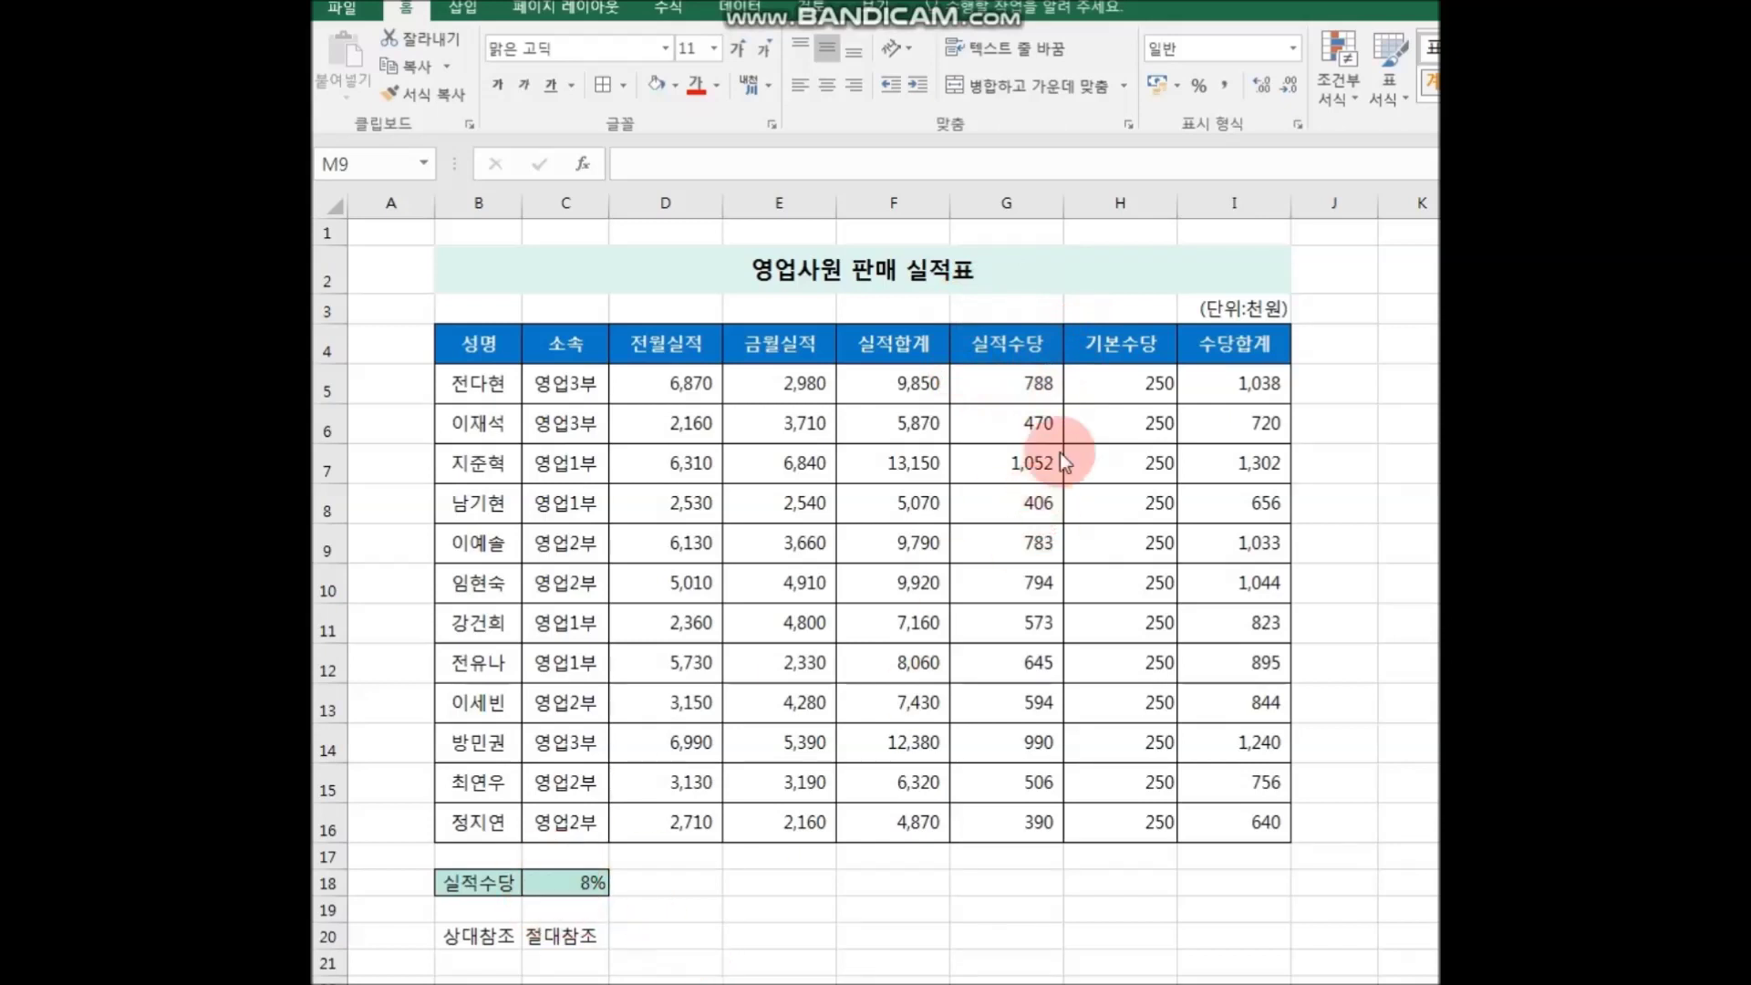
Clear G5:G16 and enter =F5*8% in G5, showing 788
{"action": "left_click_drag", "start_coordinate": [999, 381], "coordinate": [999, 826]}
{"action": "key", "text": "Delete"}
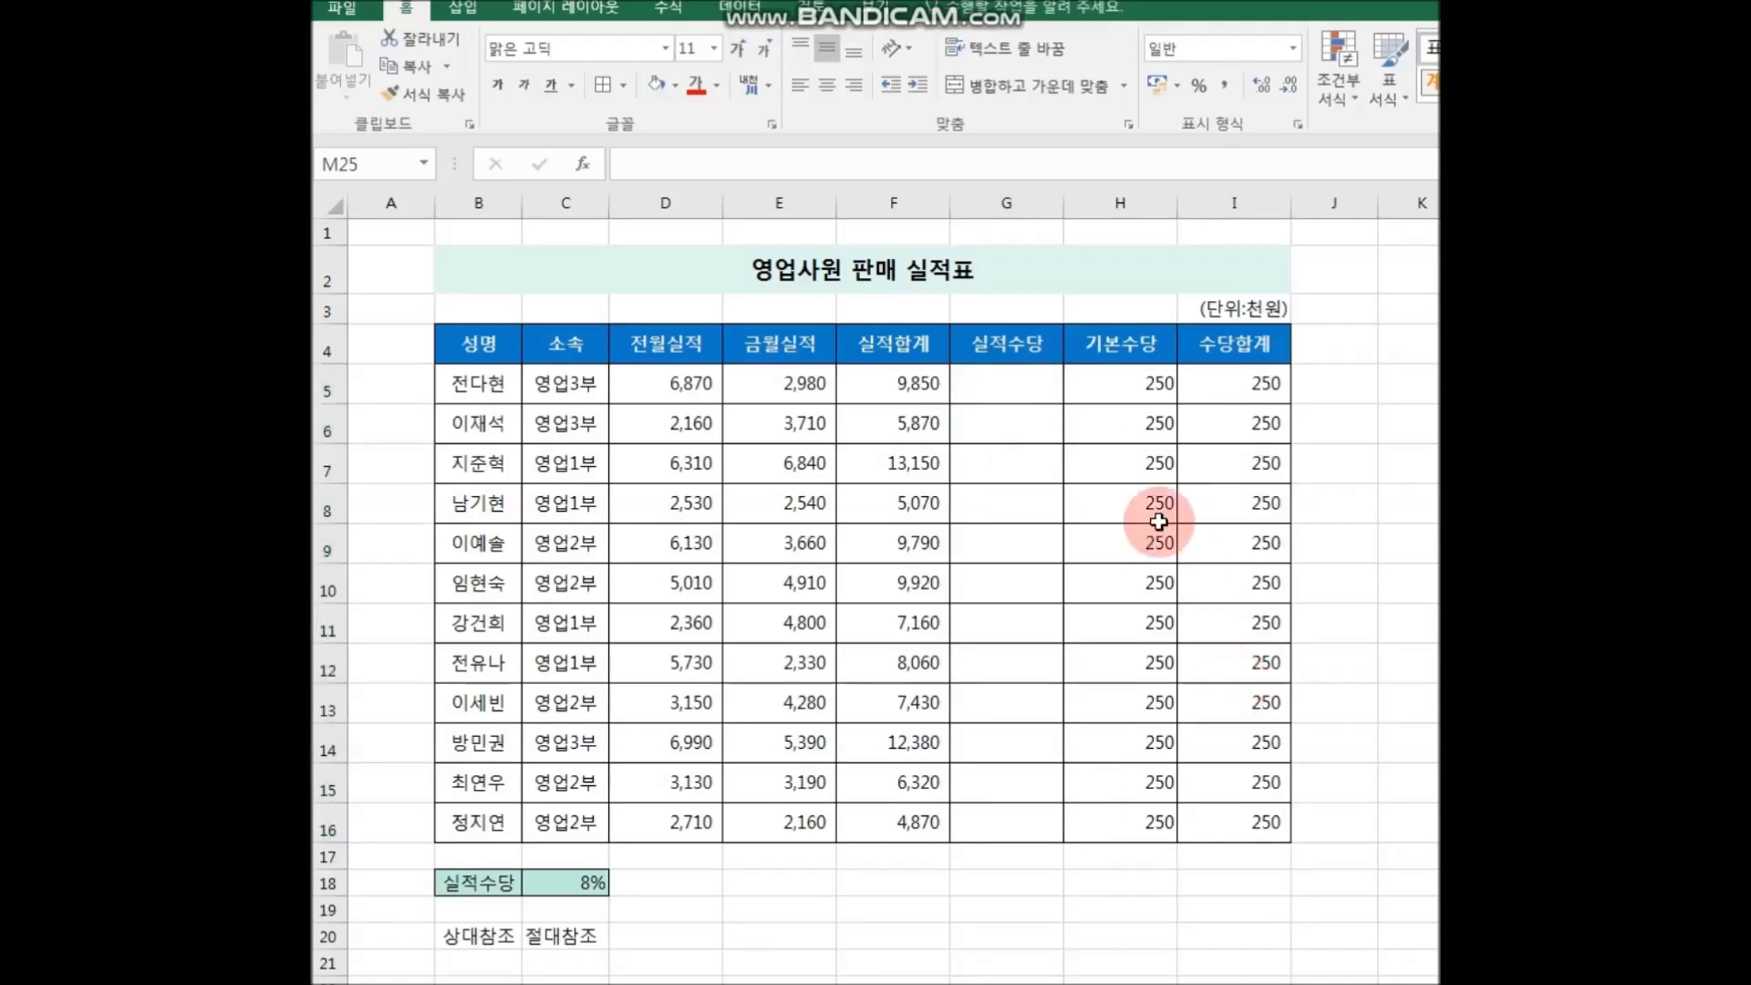
{"action": "left_click", "coordinate": [998, 387]}
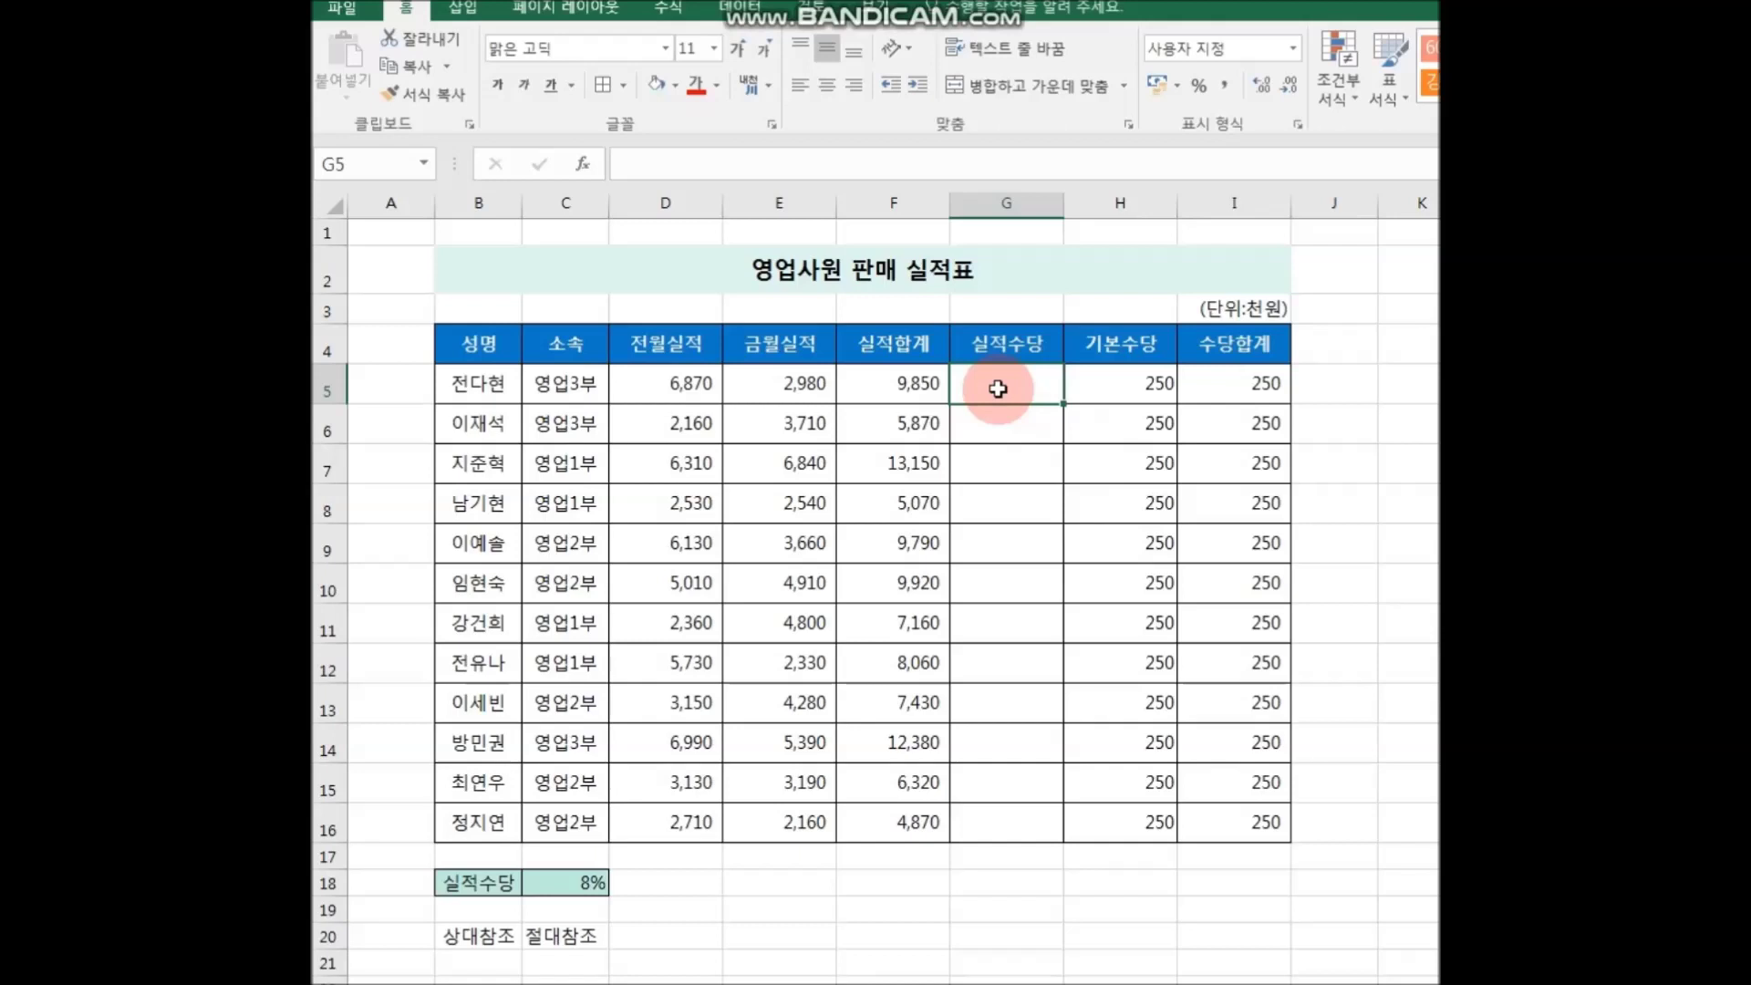
{"action": "type", "text": "="}
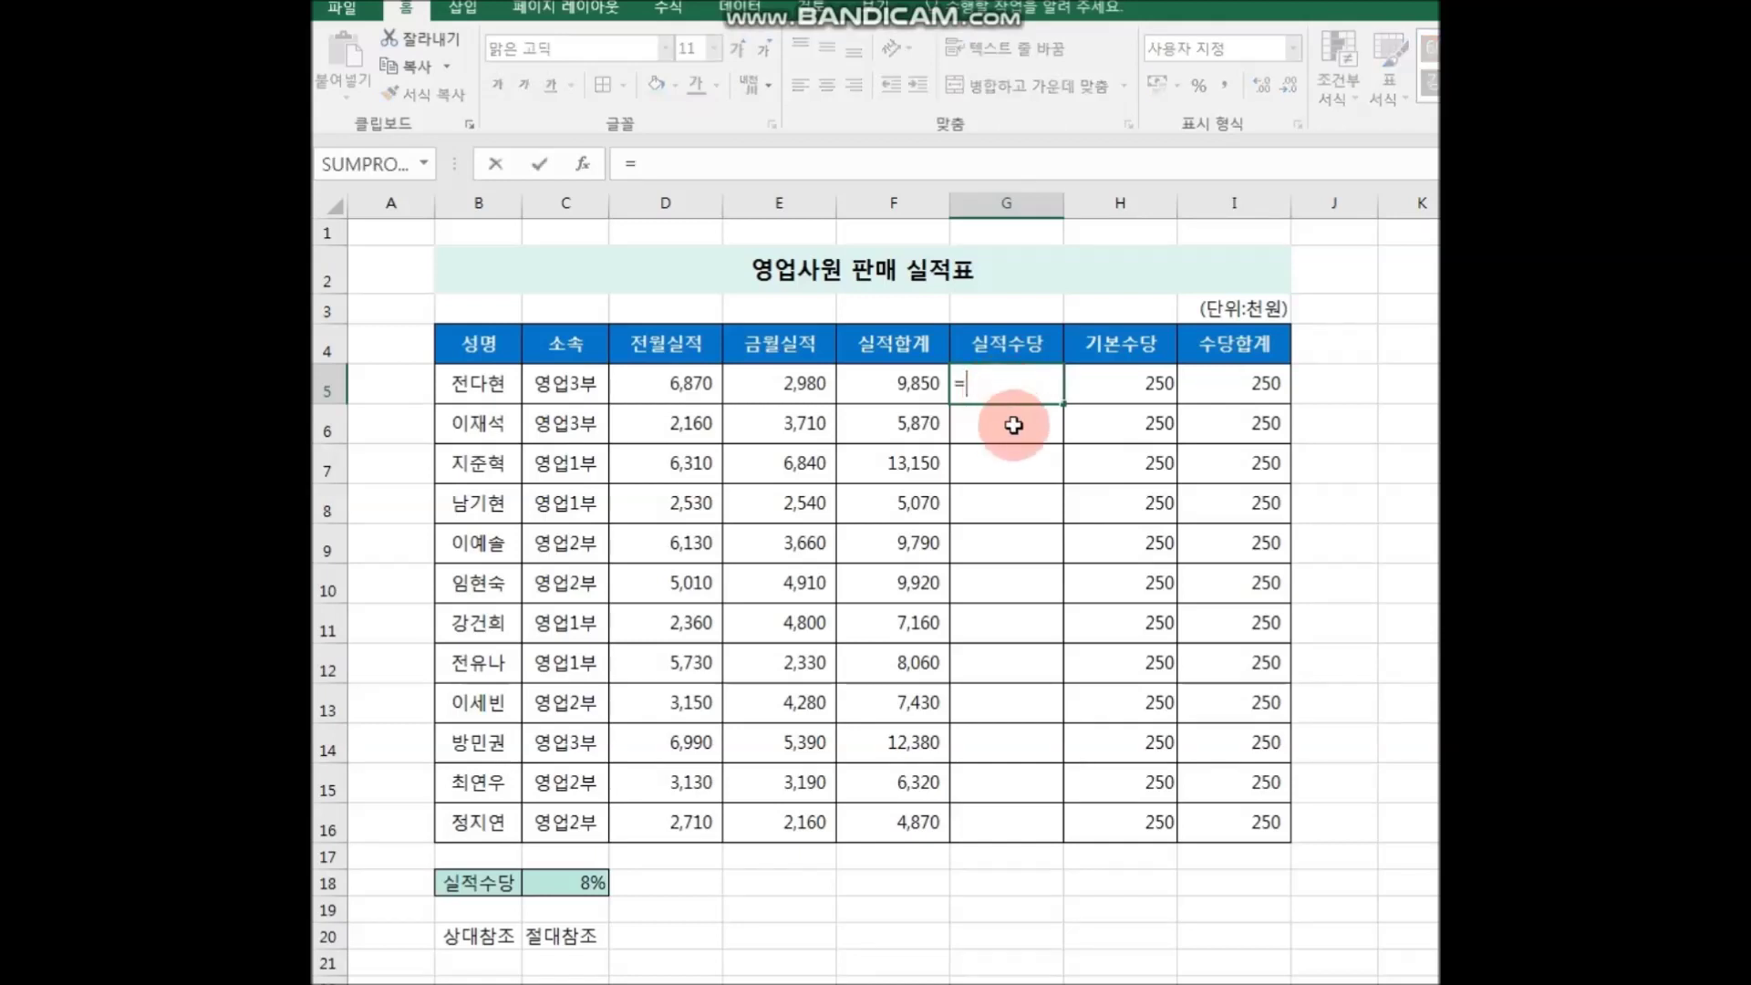
{"action": "left_click", "coordinate": [908, 383]}
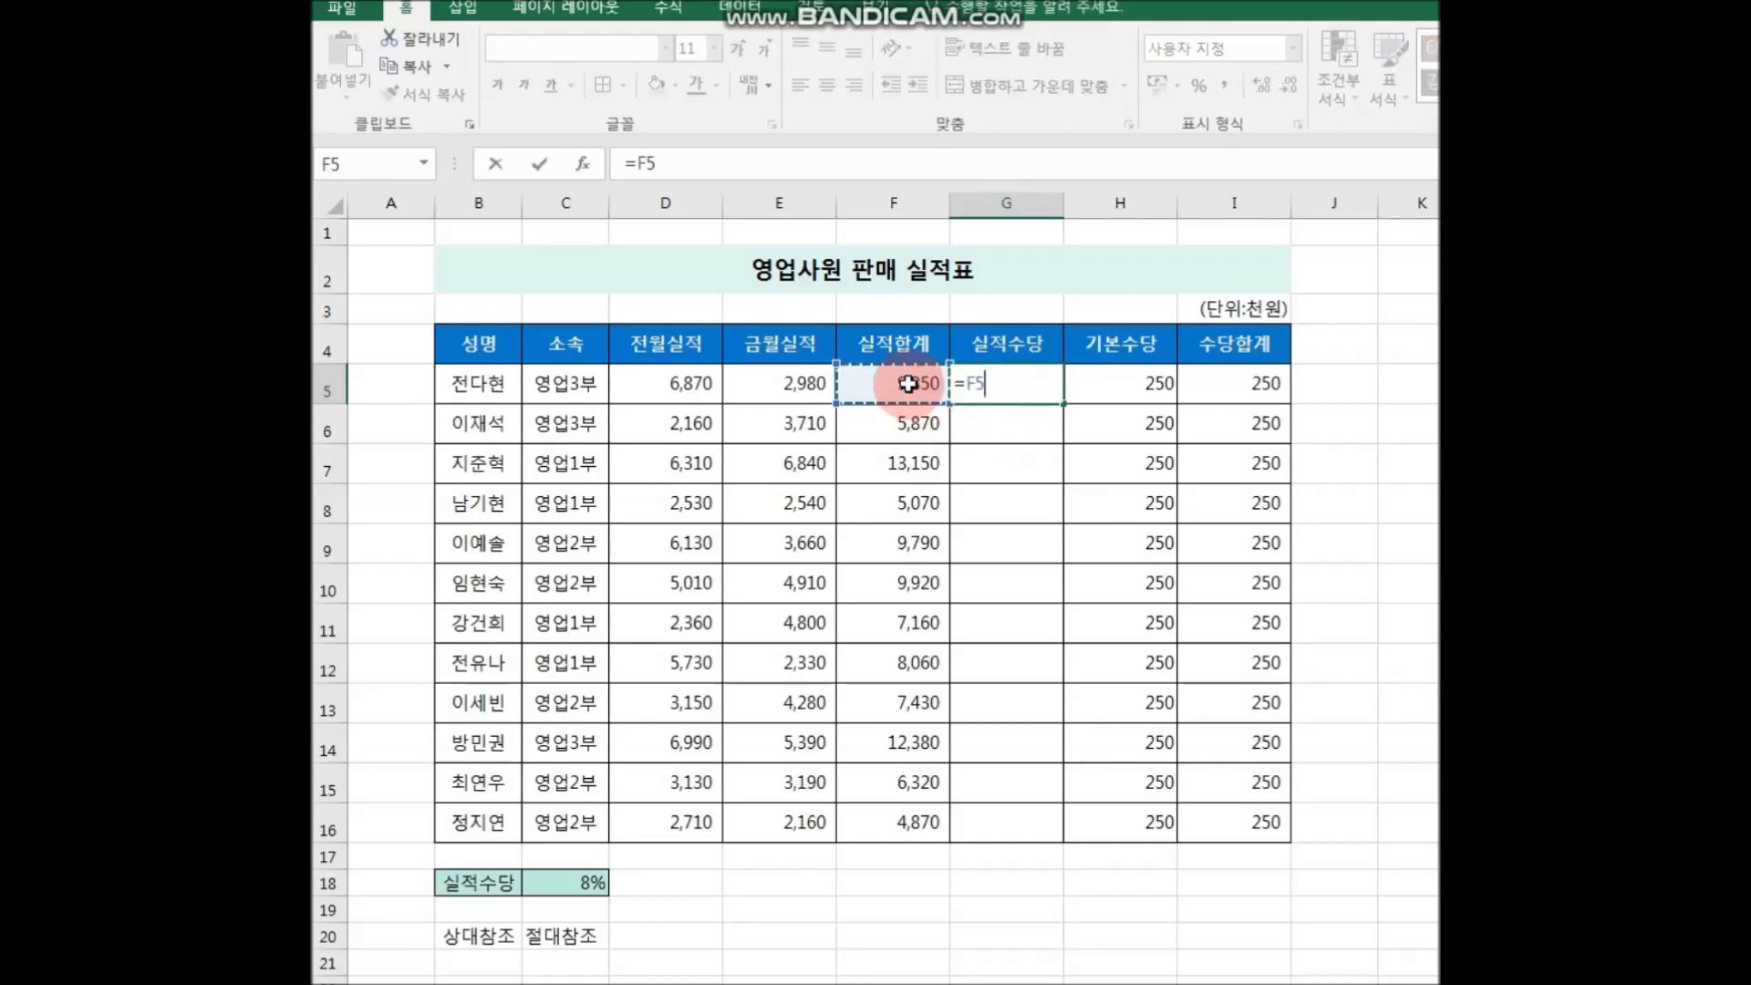
{"action": "type", "text": "*"}
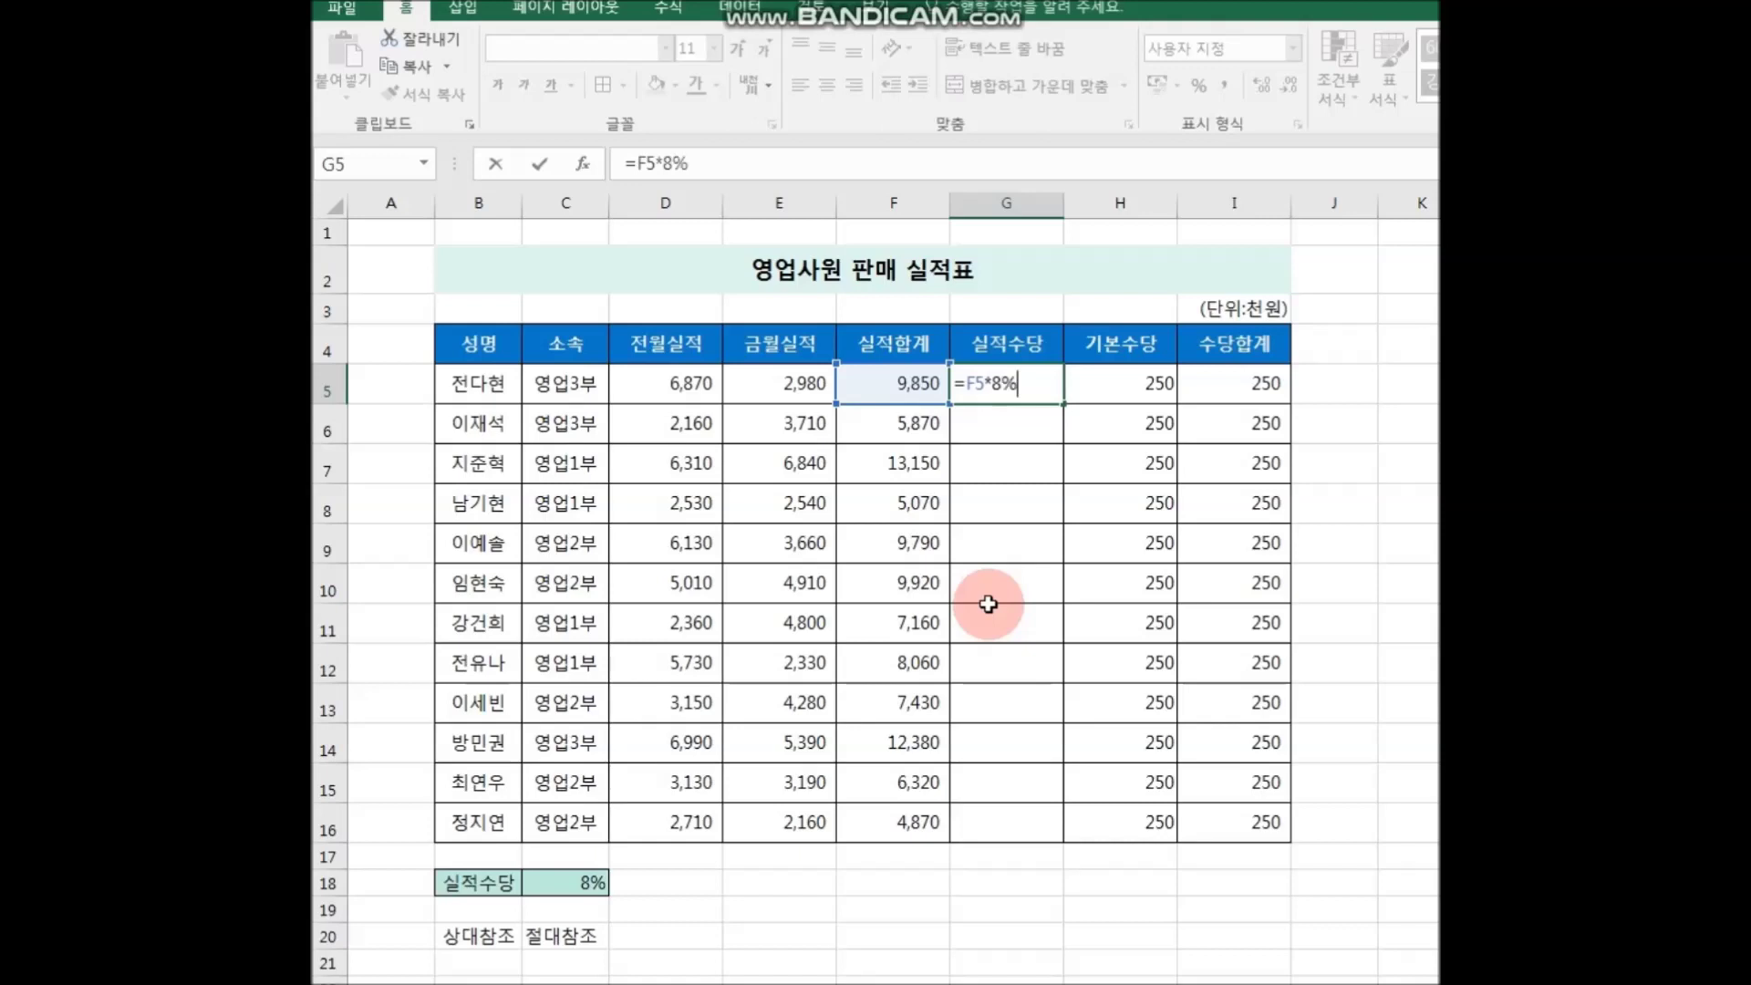
{"action": "key", "text": "Return"}
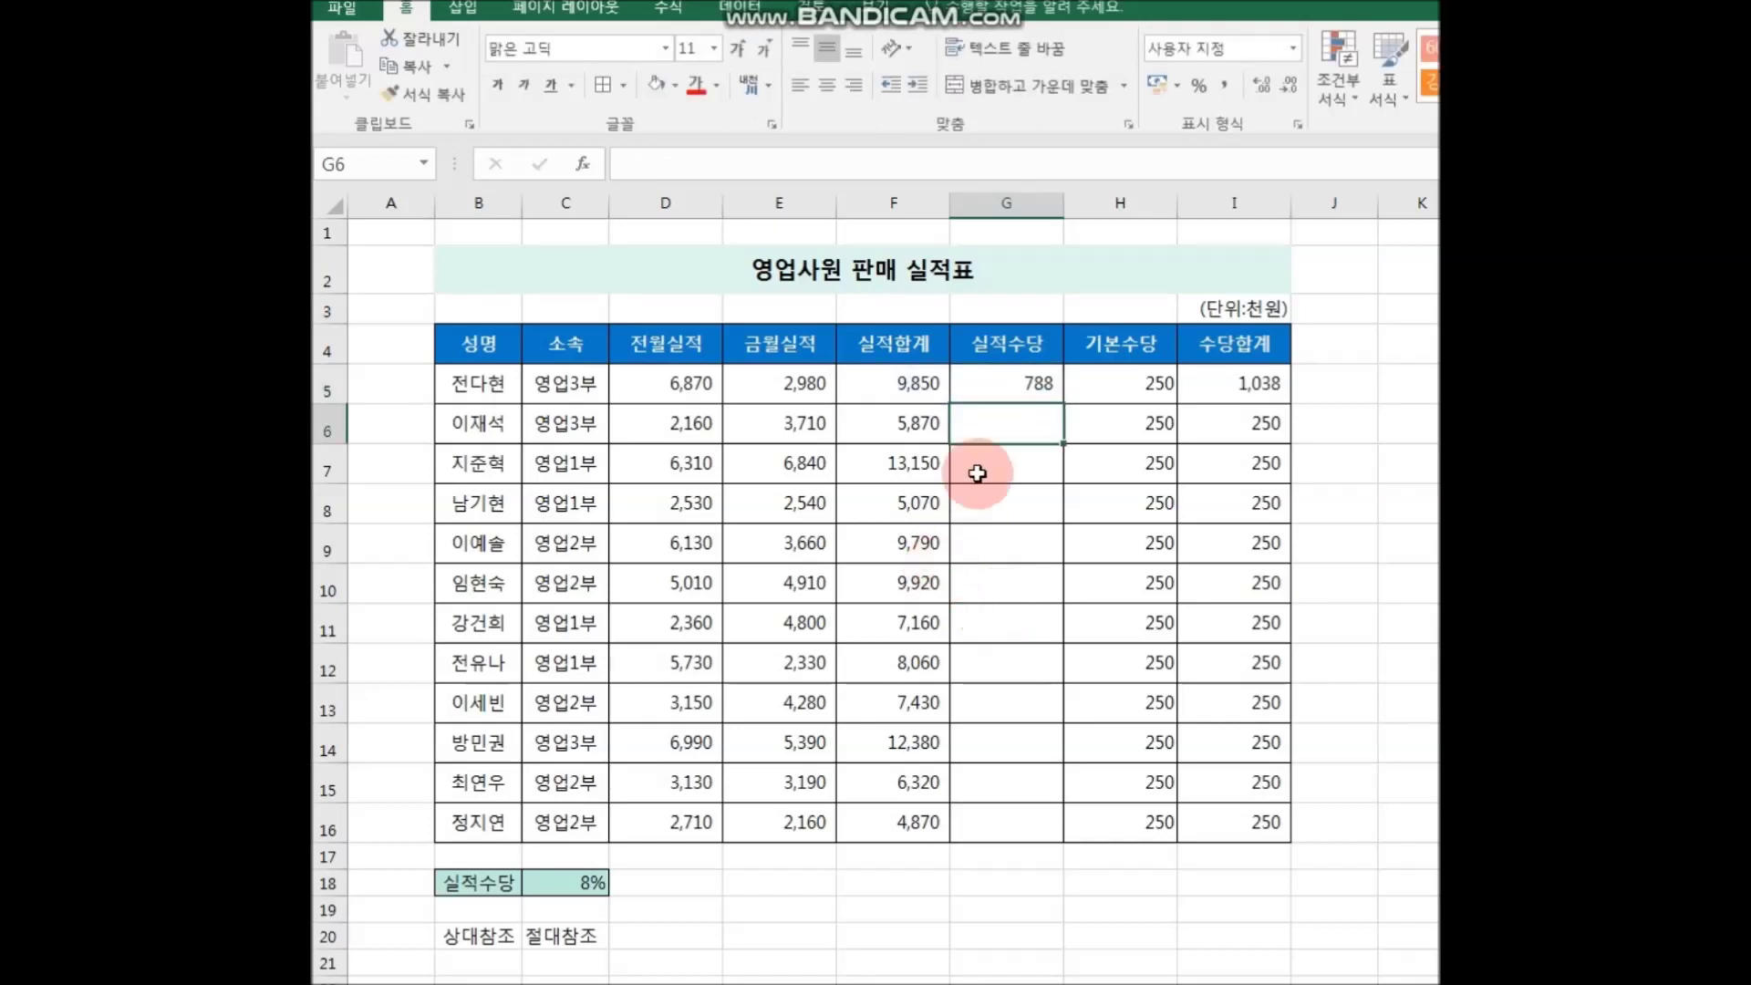
Fill the =F5*8% formula from G5 down to G16
{"action": "left_click", "coordinate": [1014, 381]}
{"action": "left_click_drag", "start_coordinate": [1063, 402], "coordinate": [1081, 854]}
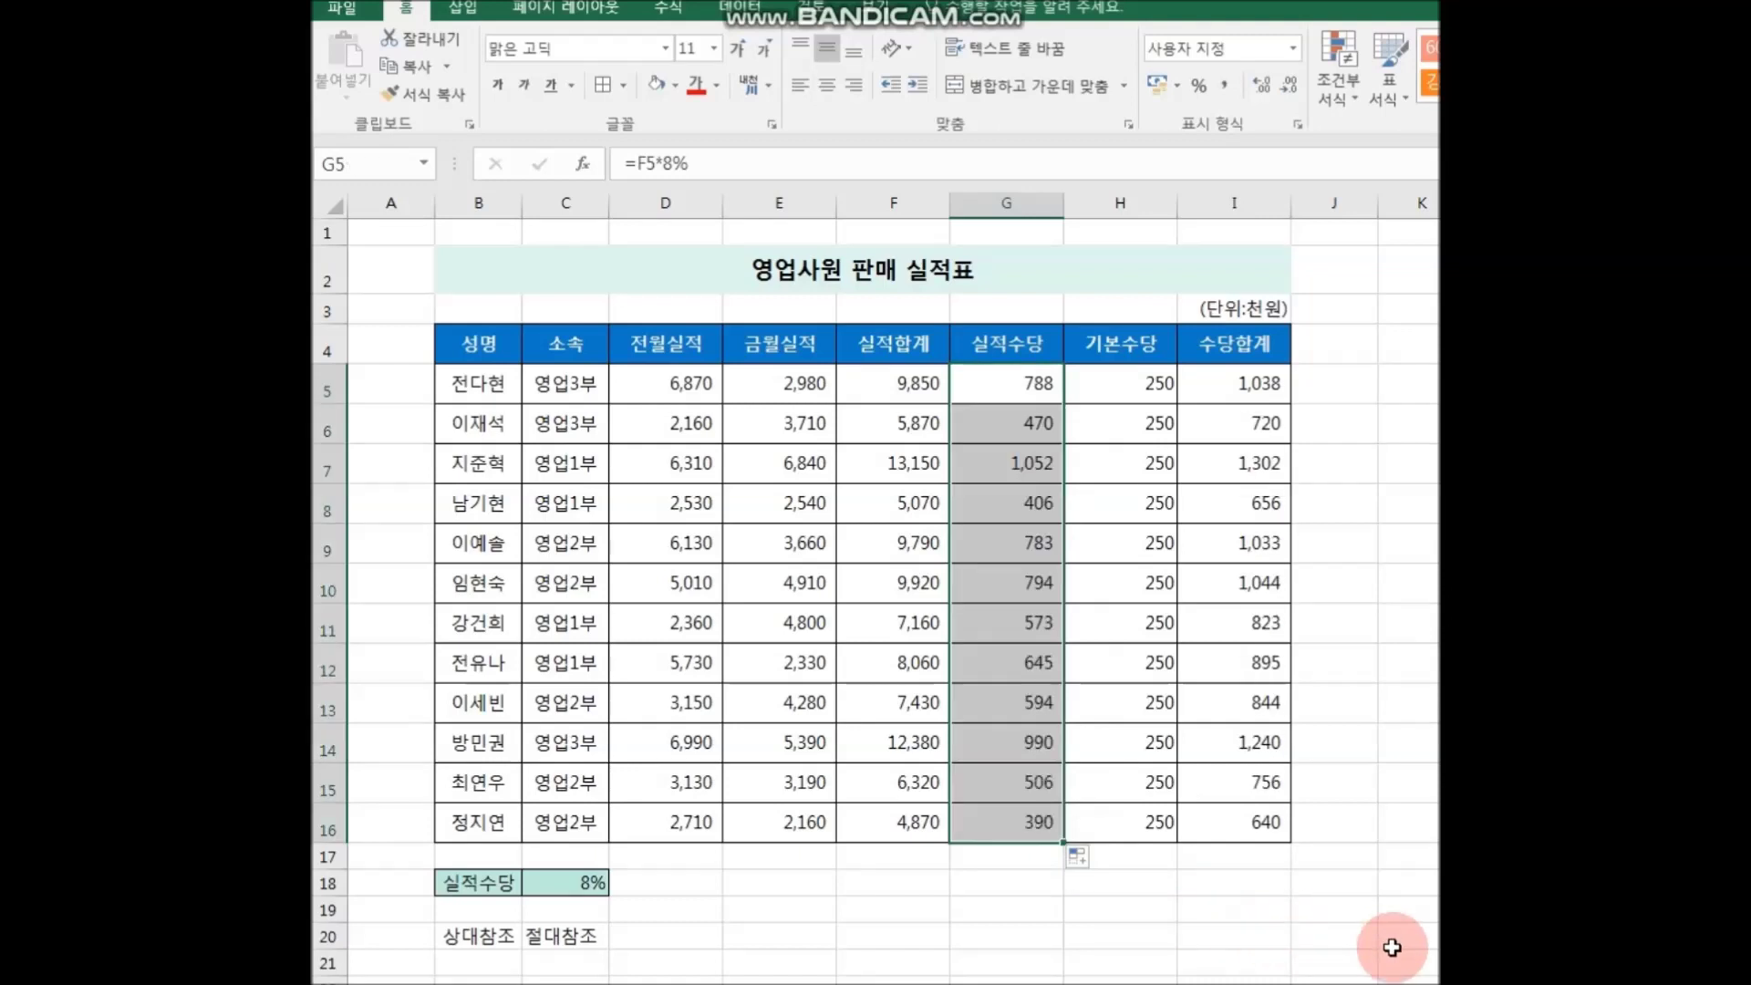
{"action": "left_click", "coordinate": [1391, 947]}
{"action": "left_click", "coordinate": [1593, 982]}
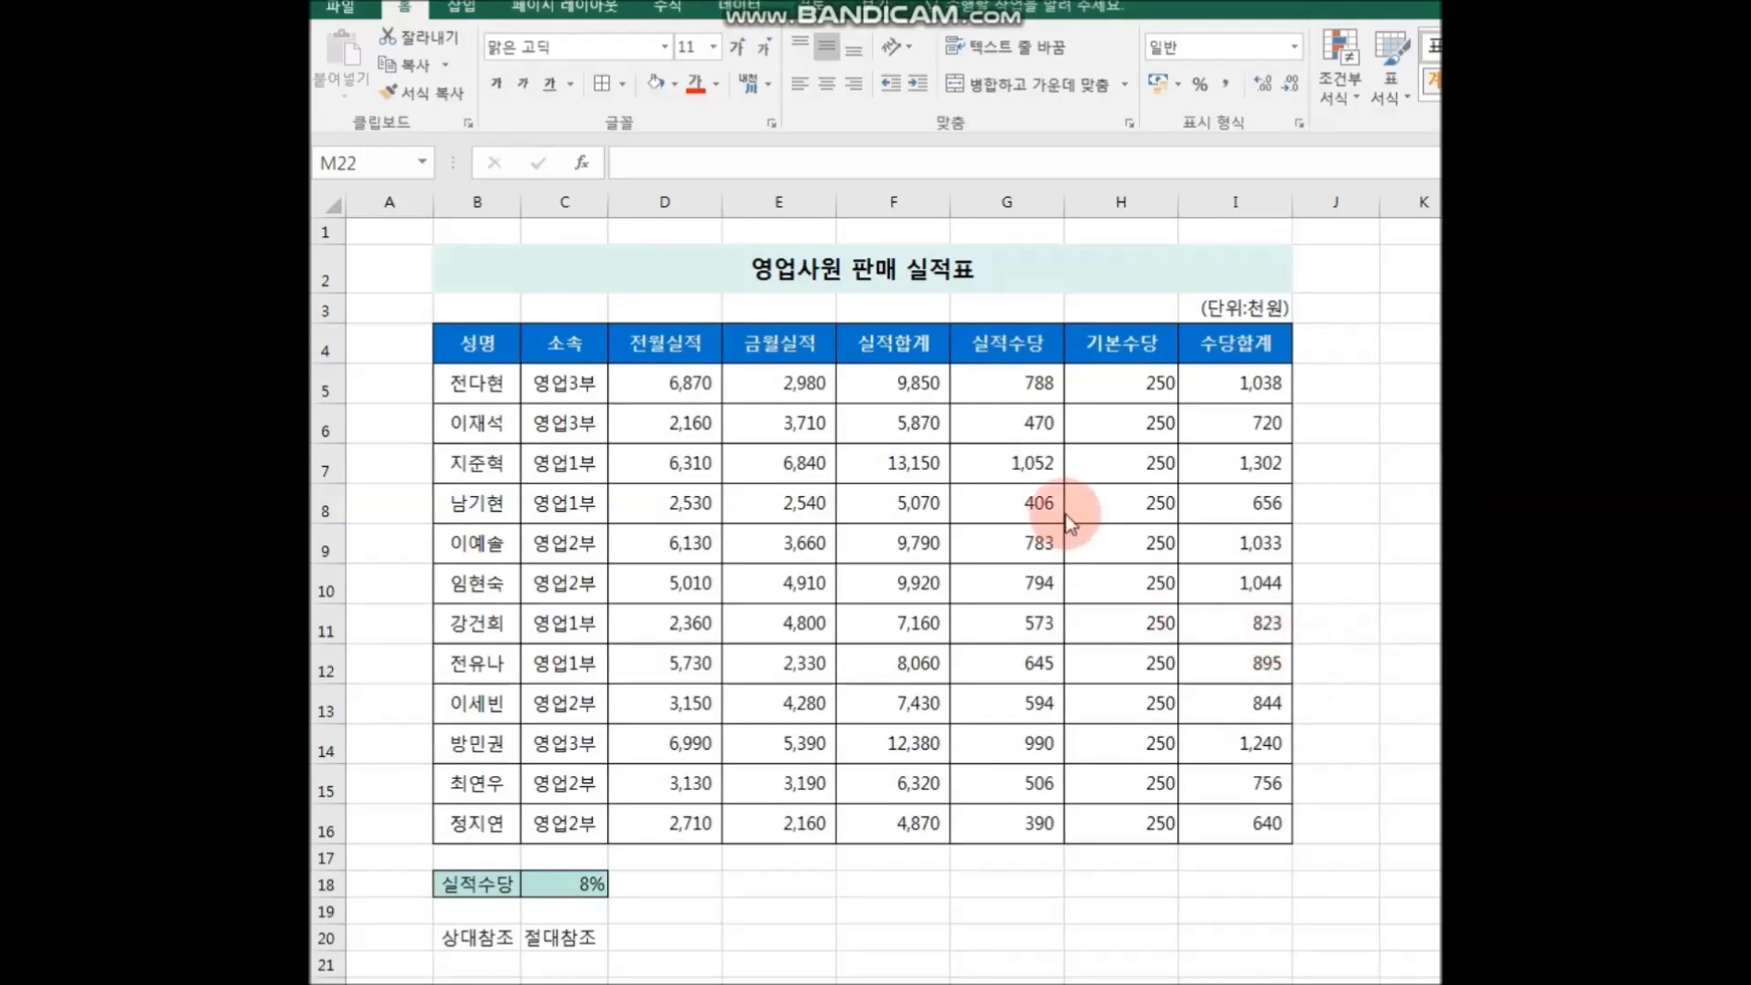
Check the formulas and values in F5, G5, H5, I5, G9 and H8
{"action": "left_click", "coordinate": [1013, 380]}
{"action": "left_click", "coordinate": [899, 373]}
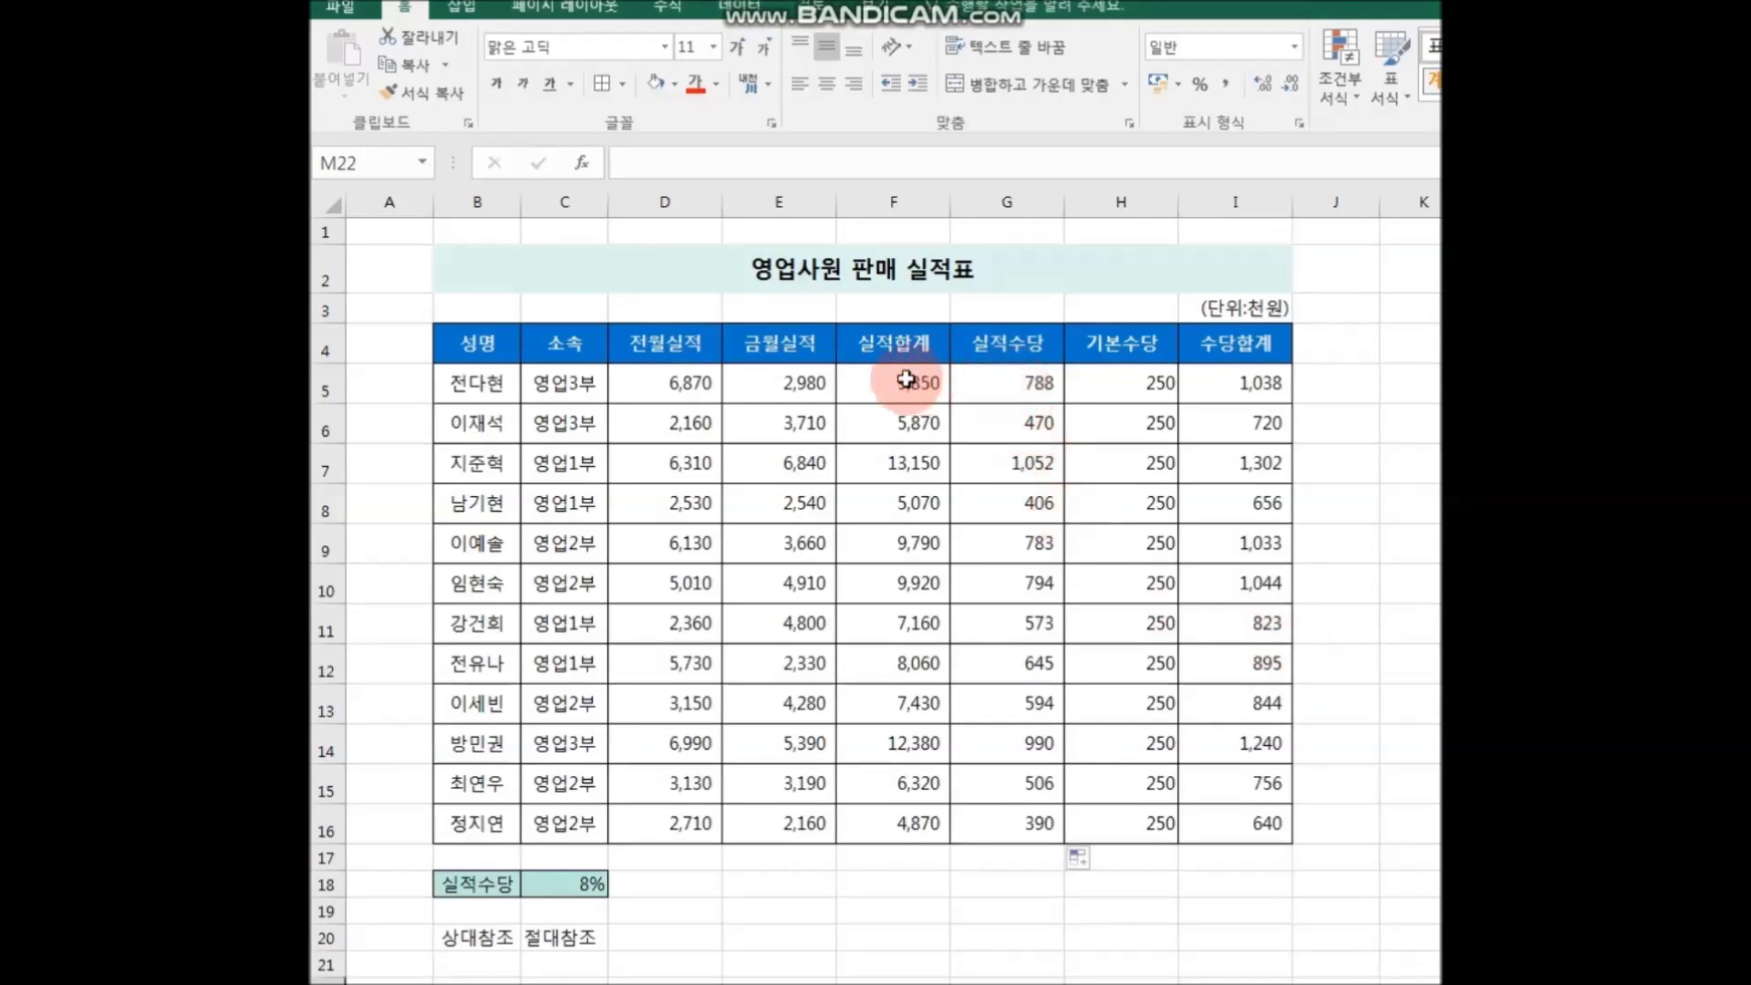
{"action": "left_click", "coordinate": [1036, 379]}
{"action": "left_click", "coordinate": [1119, 383]}
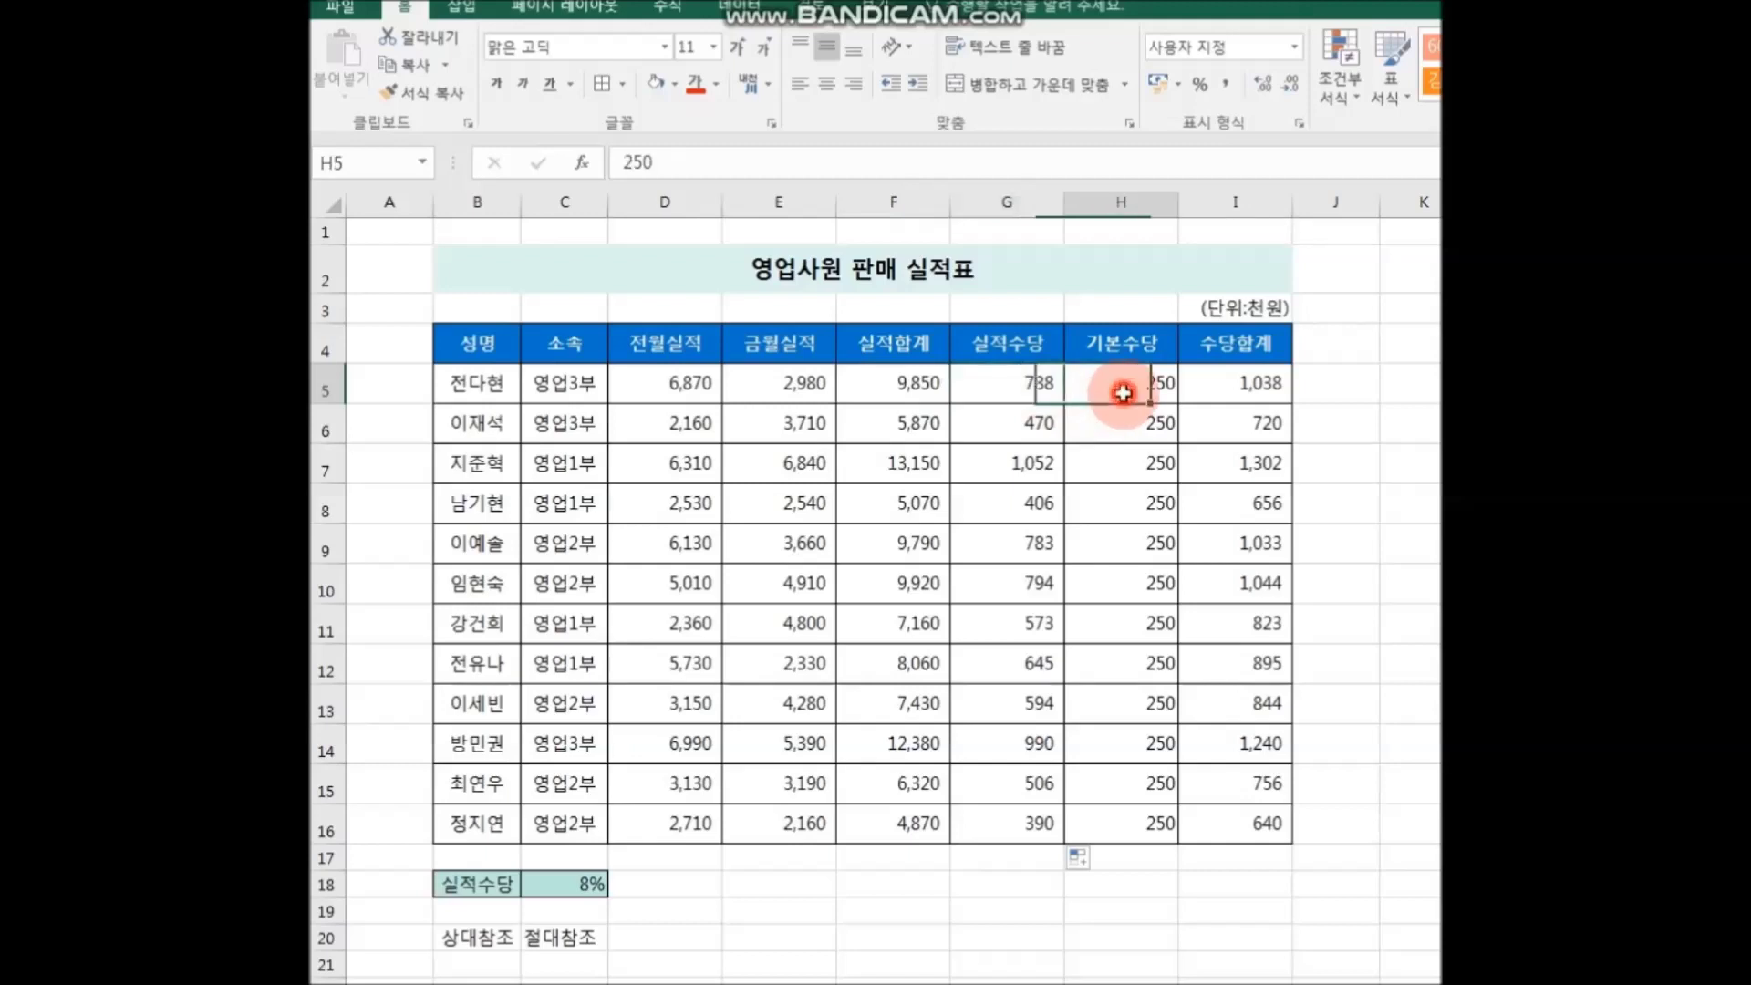
{"action": "left_click", "coordinate": [1259, 383]}
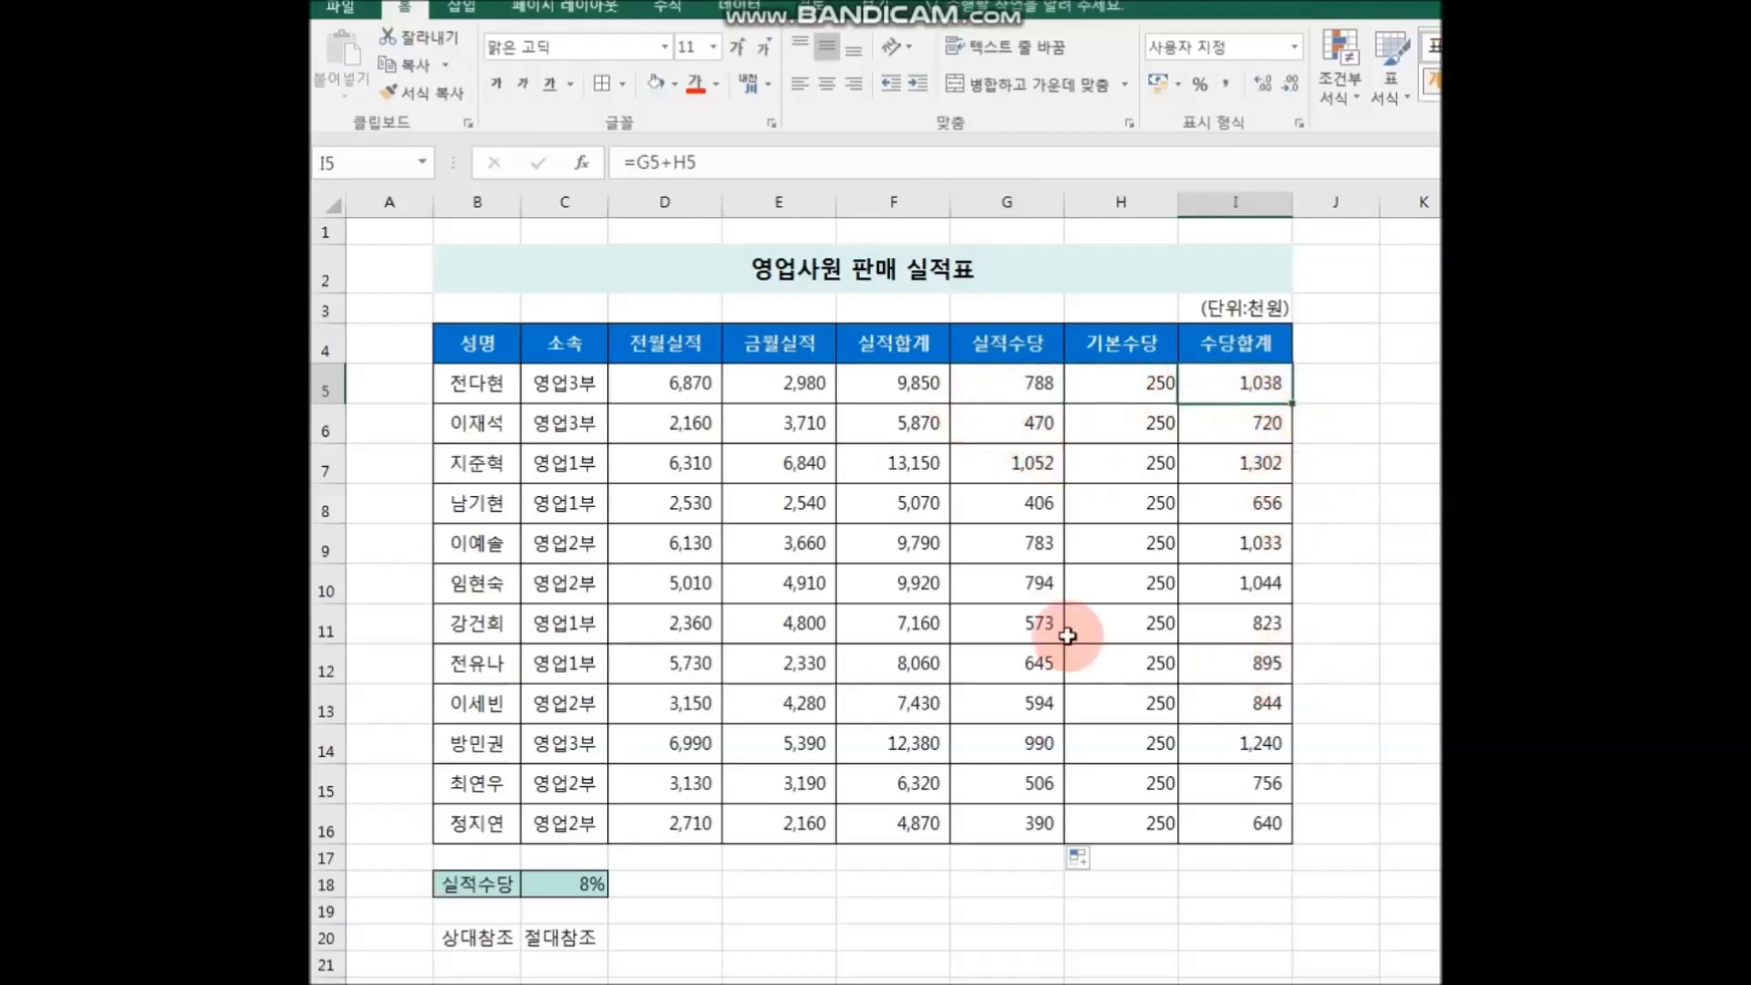
{"action": "left_click", "coordinate": [1006, 543]}
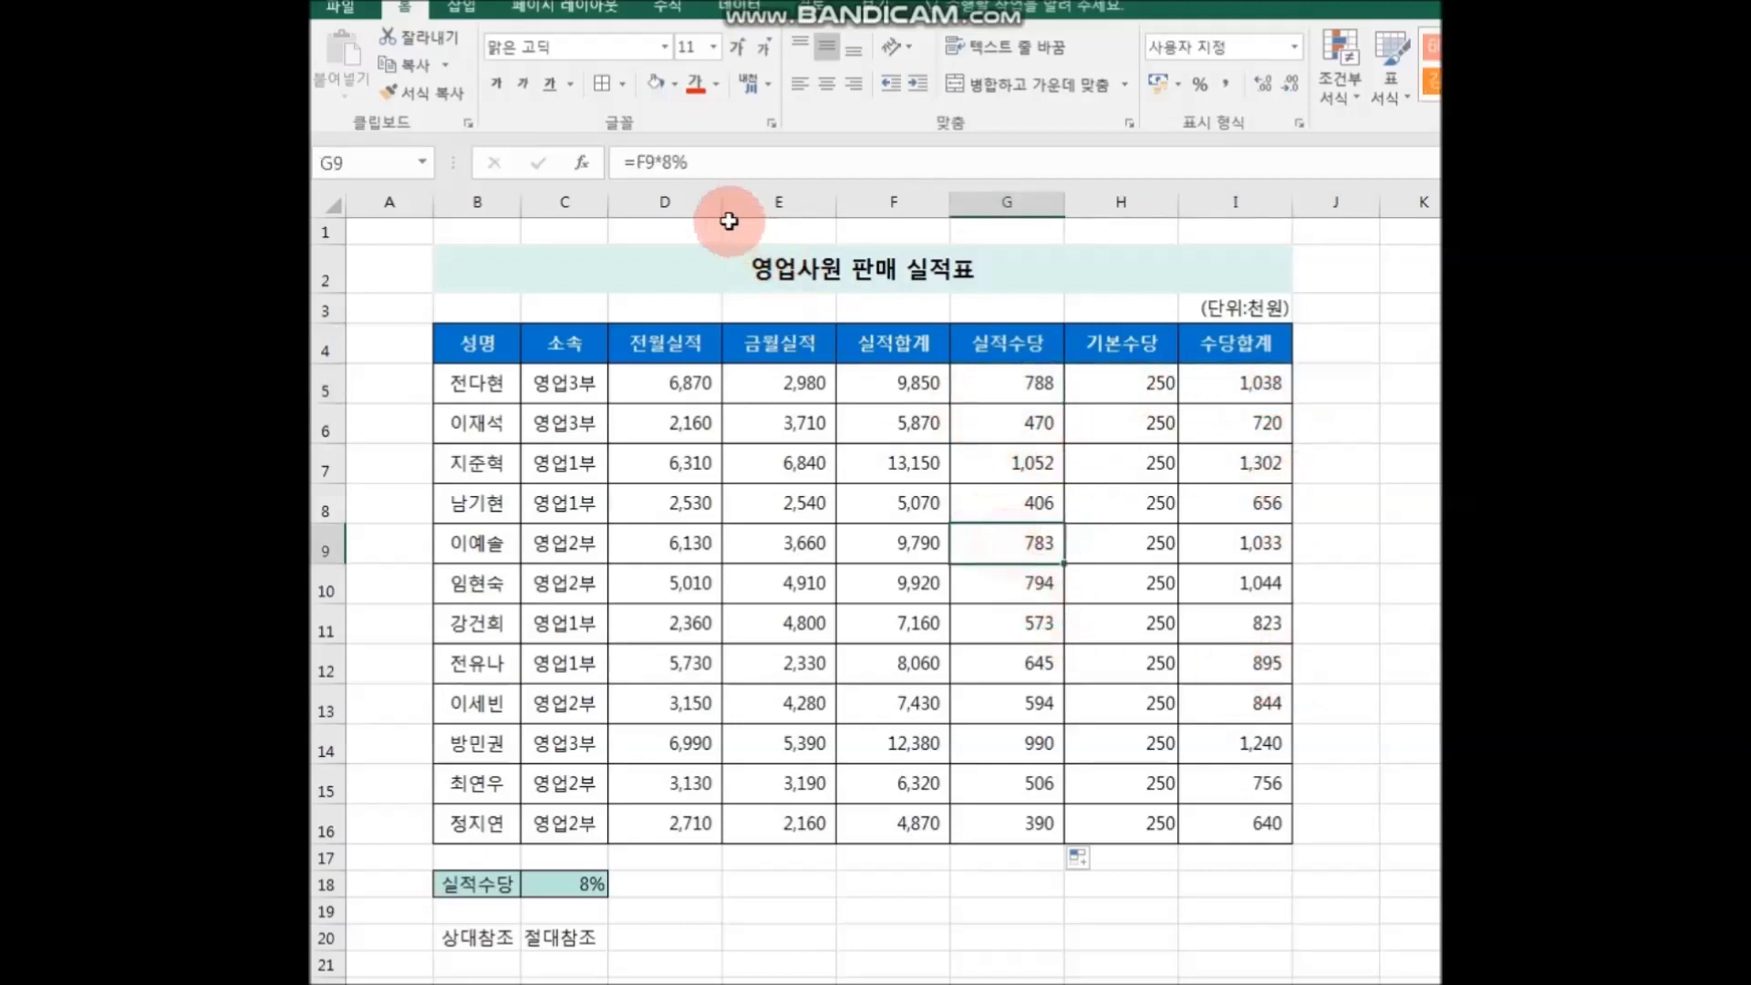
{"action": "left_click", "coordinate": [1150, 506]}
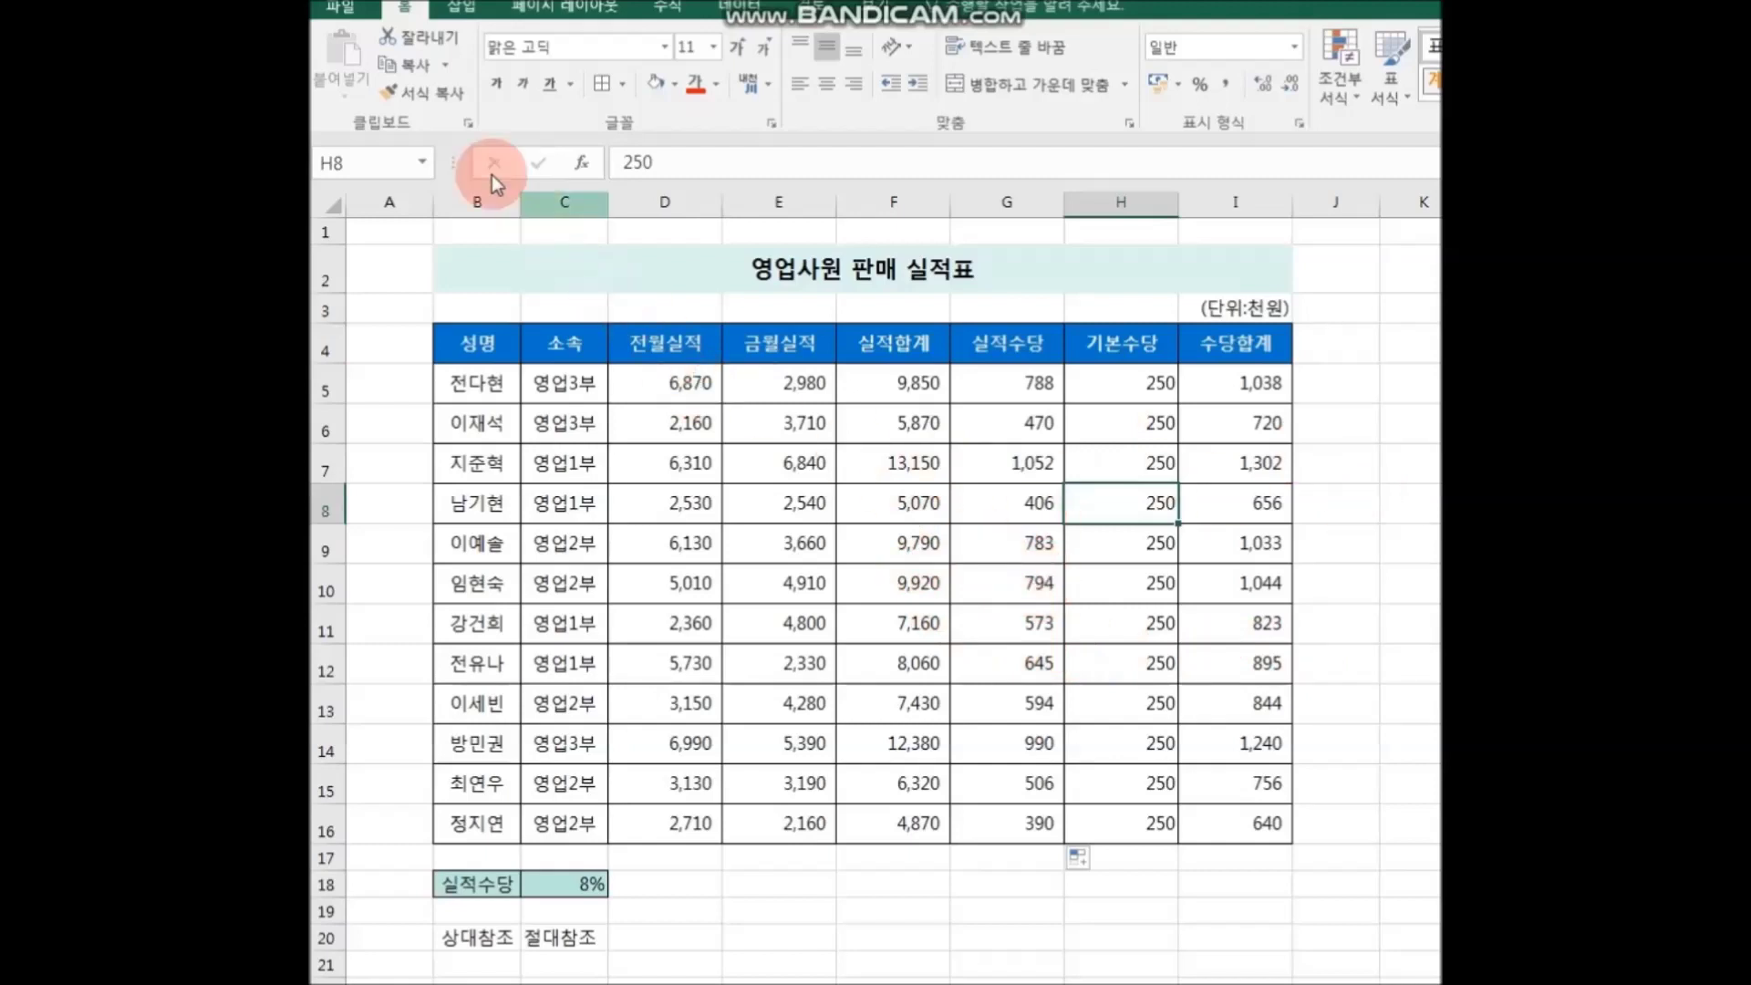
Tick '계산 결과 대신 수식을 셀에 표시' under Options > Advanced and confirm
{"action": "left_click", "coordinate": [345, 9]}
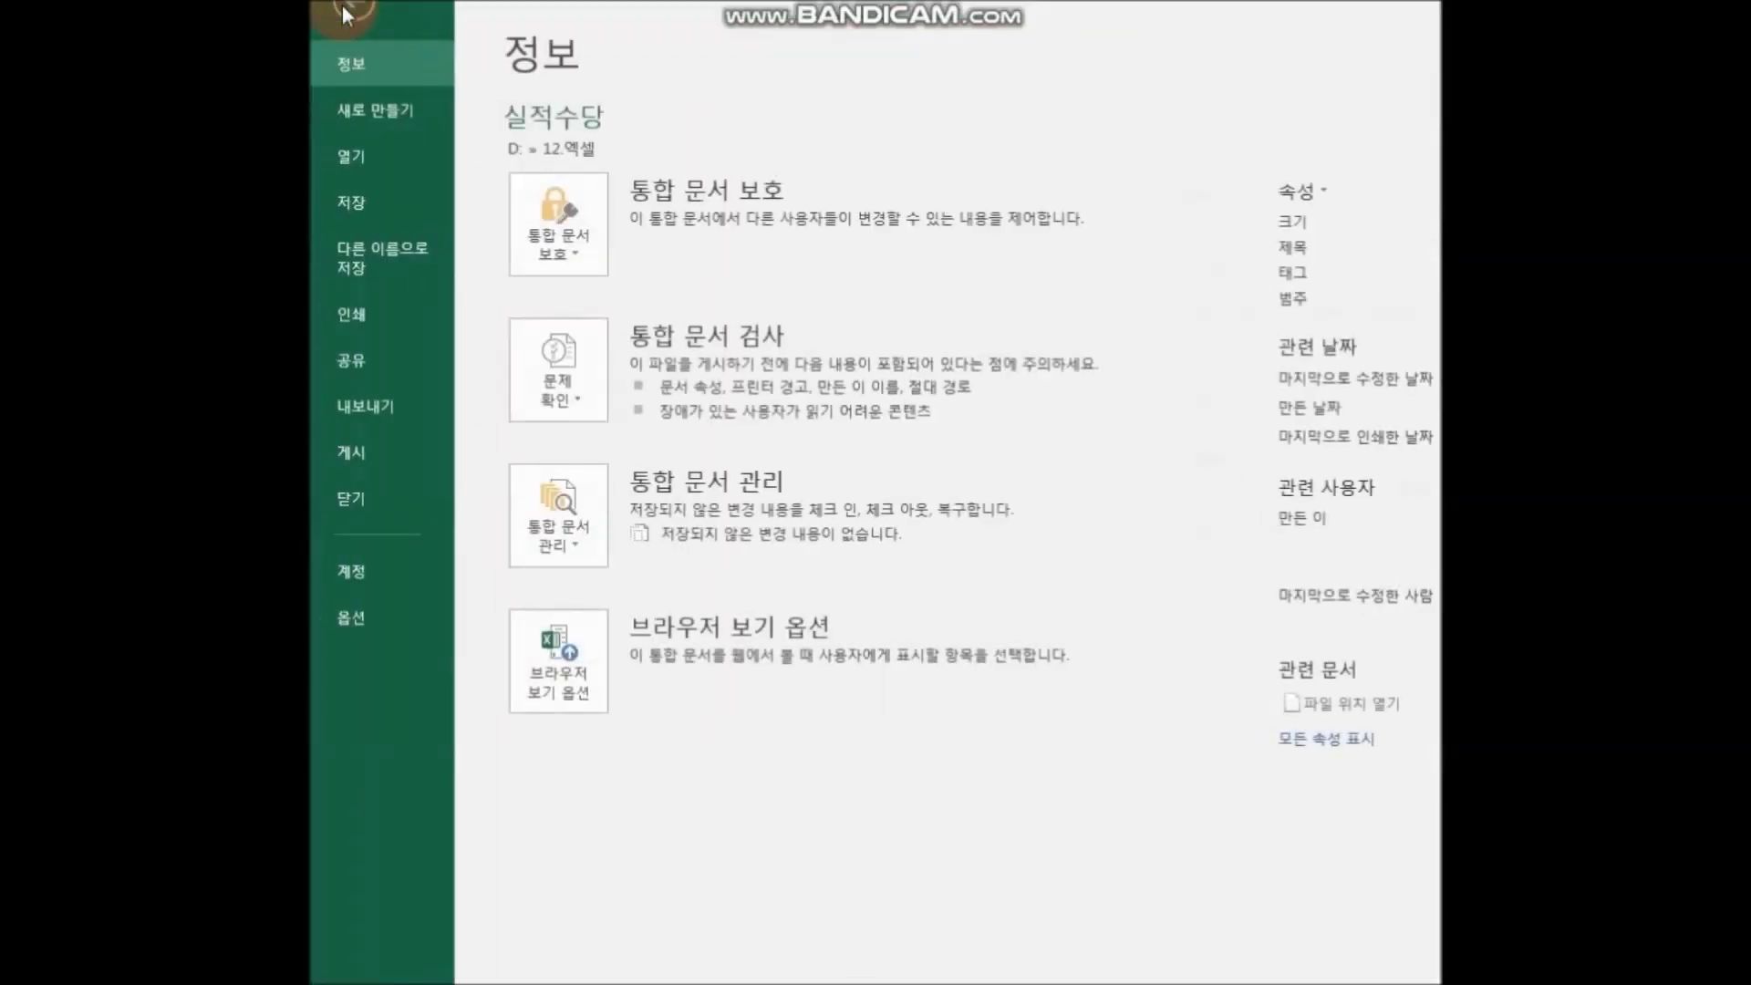
{"action": "left_click", "coordinate": [363, 616]}
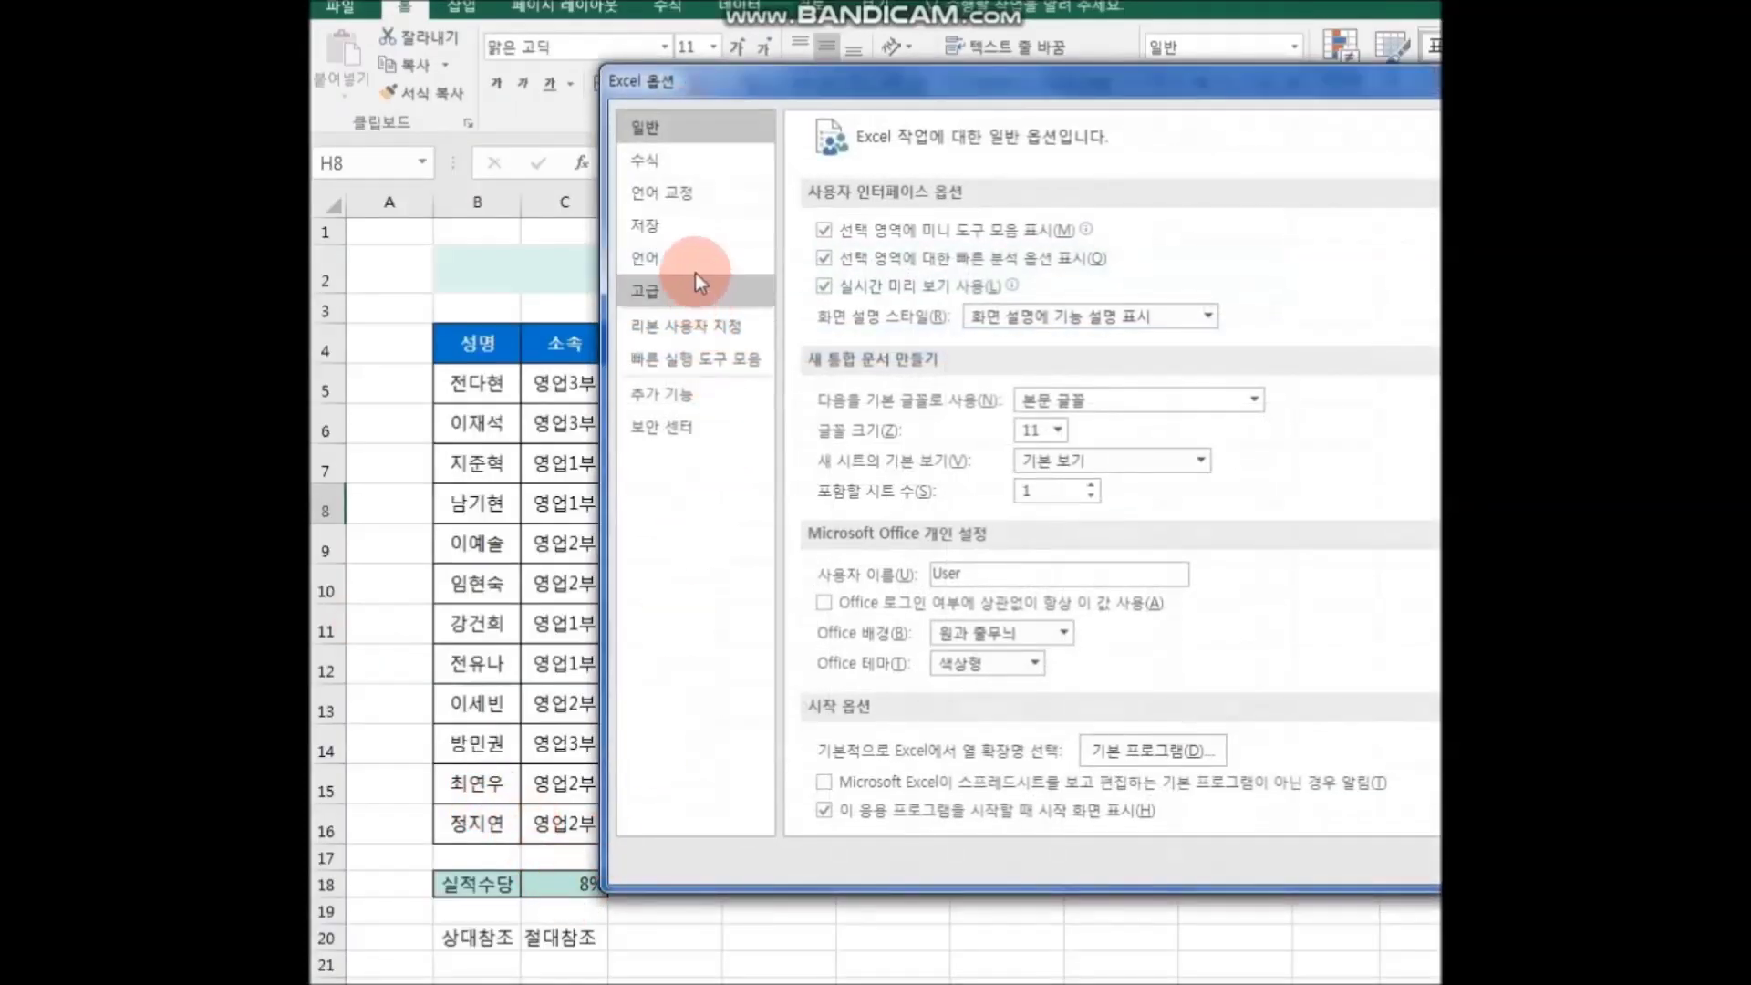
{"action": "left_click", "coordinate": [691, 288]}
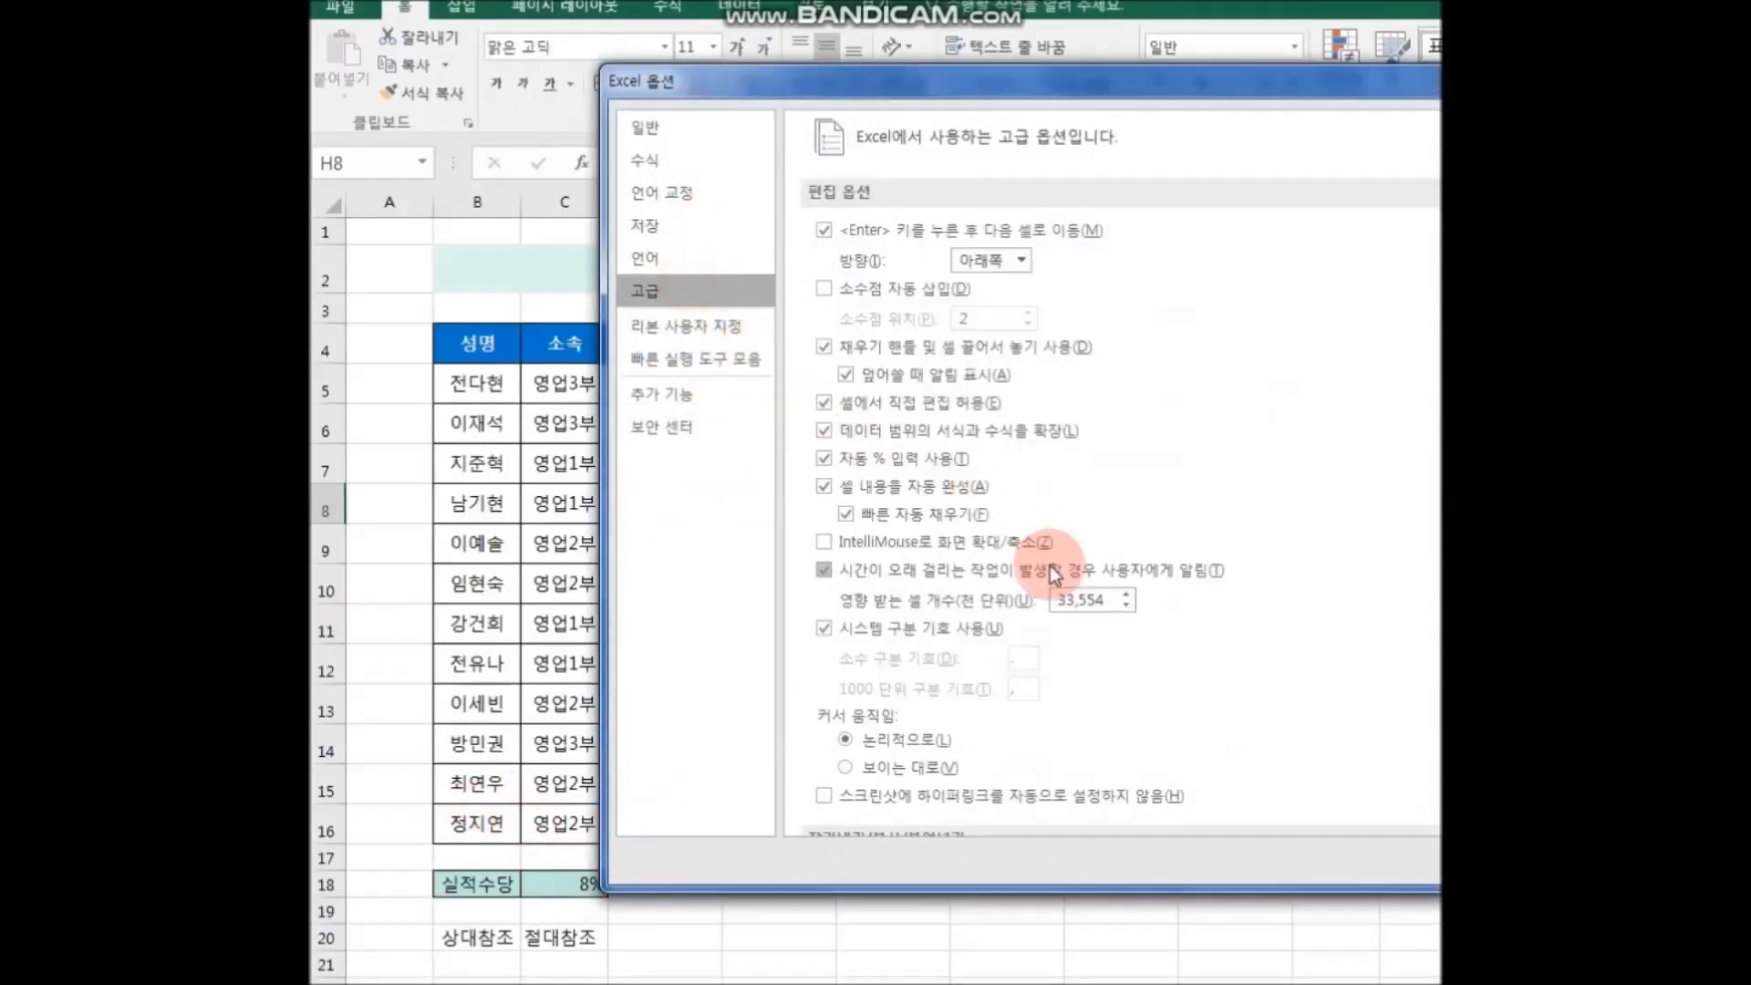
{"action": "scroll", "coordinate": [1112, 474], "scroll_direction": "down", "scroll_amount": 4}
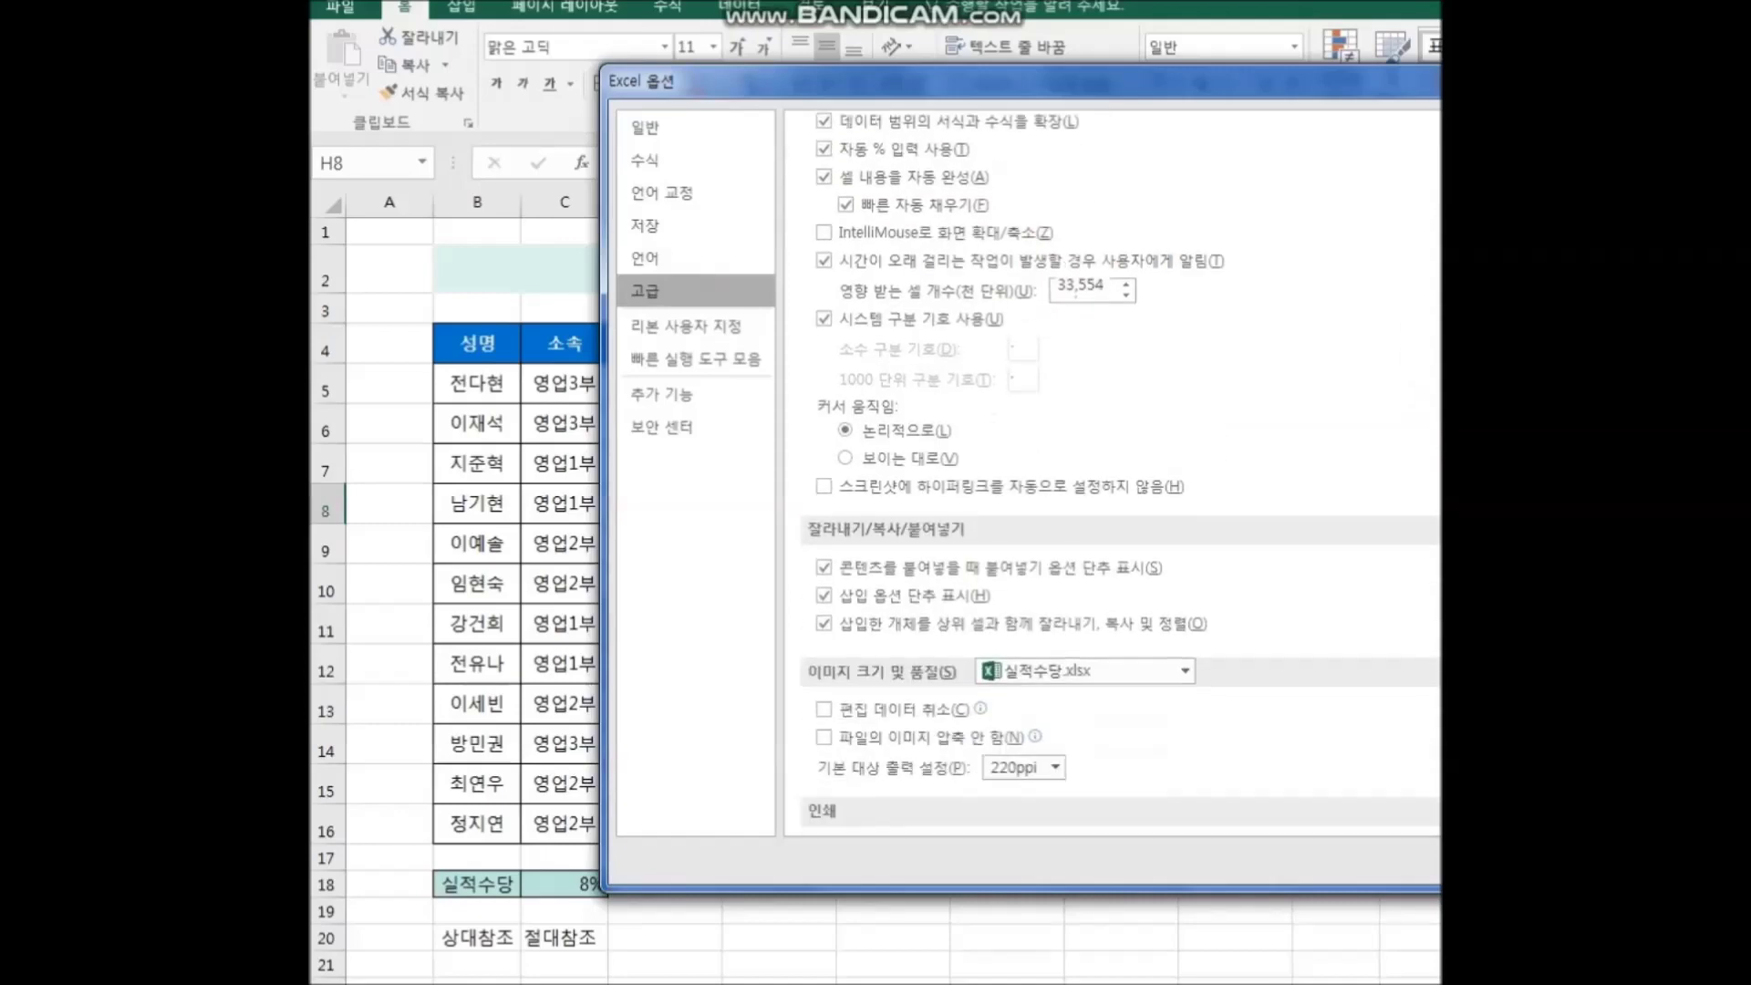
{"action": "scroll", "coordinate": [1112, 474], "scroll_direction": "down", "scroll_amount": 4}
{"action": "scroll", "coordinate": [1112, 475], "scroll_direction": "down", "scroll_amount": 4}
{"action": "scroll", "coordinate": [1112, 475], "scroll_direction": "down", "scroll_amount": 4}
{"action": "scroll", "coordinate": [911, 382], "scroll_direction": "down", "scroll_amount": 2}
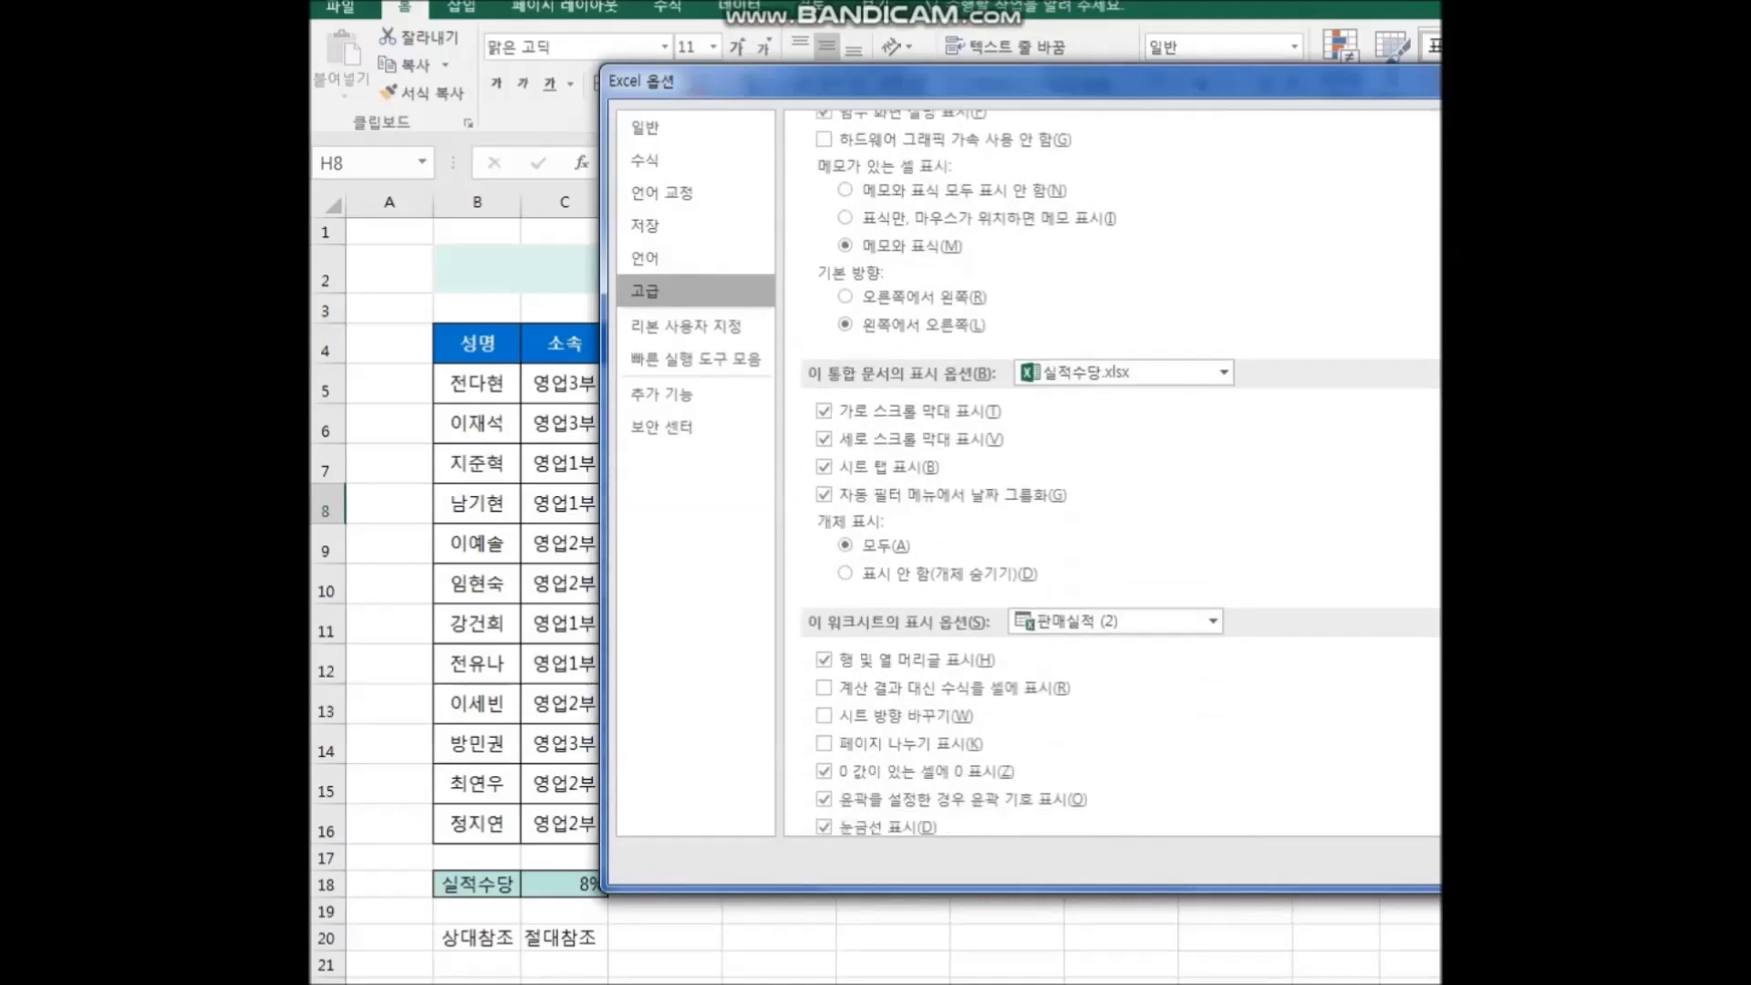
{"action": "scroll", "coordinate": [911, 382], "scroll_direction": "down", "scroll_amount": 2}
{"action": "scroll", "coordinate": [911, 382], "scroll_direction": "down", "scroll_amount": 2}
{"action": "left_click", "coordinate": [911, 381]}
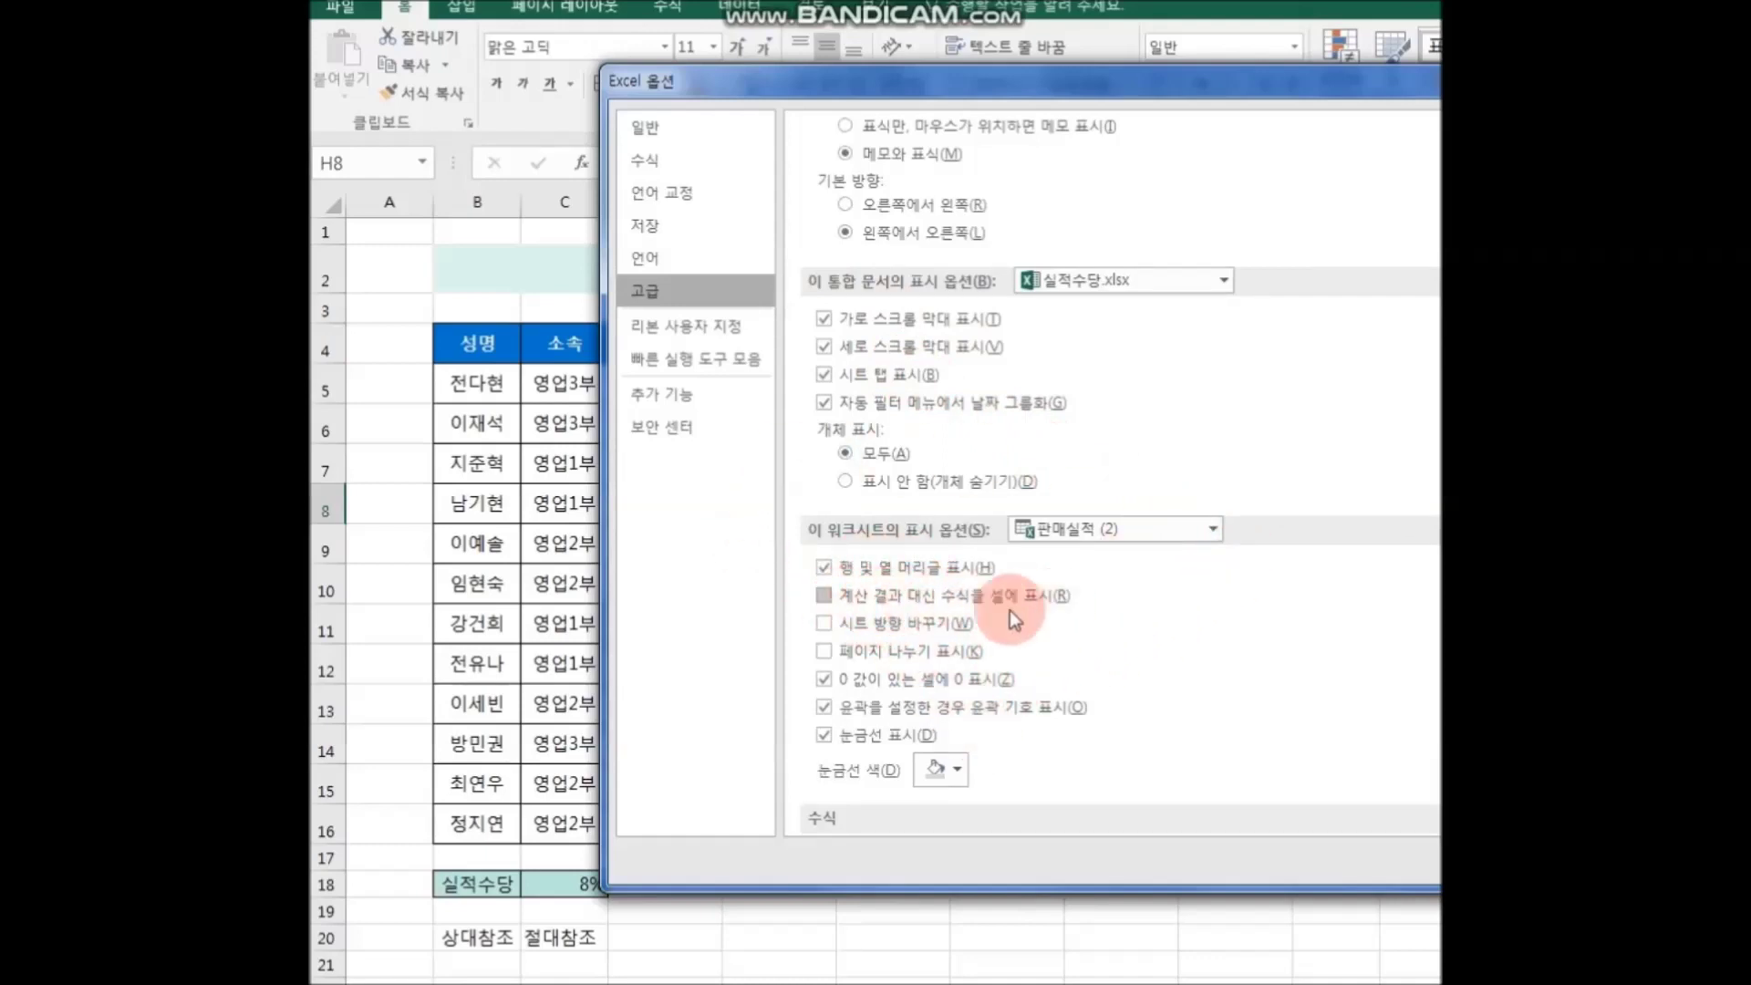
{"action": "left_click", "coordinate": [826, 596]}
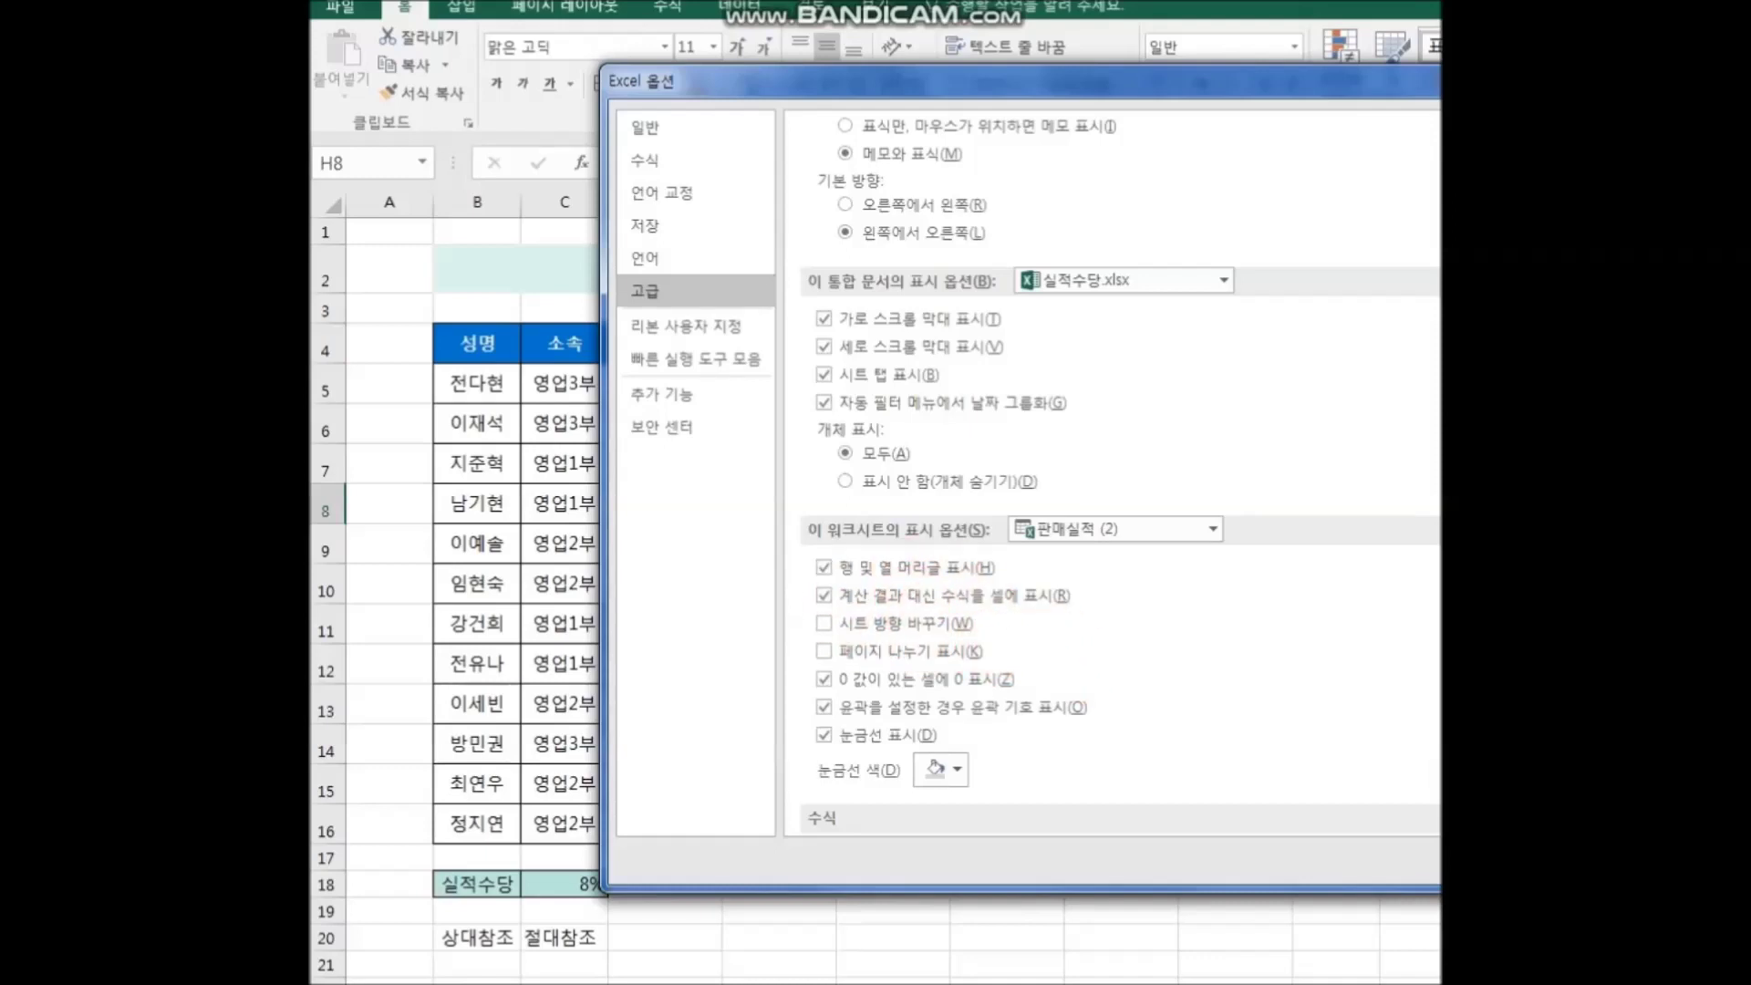
{"action": "key", "text": "Return"}
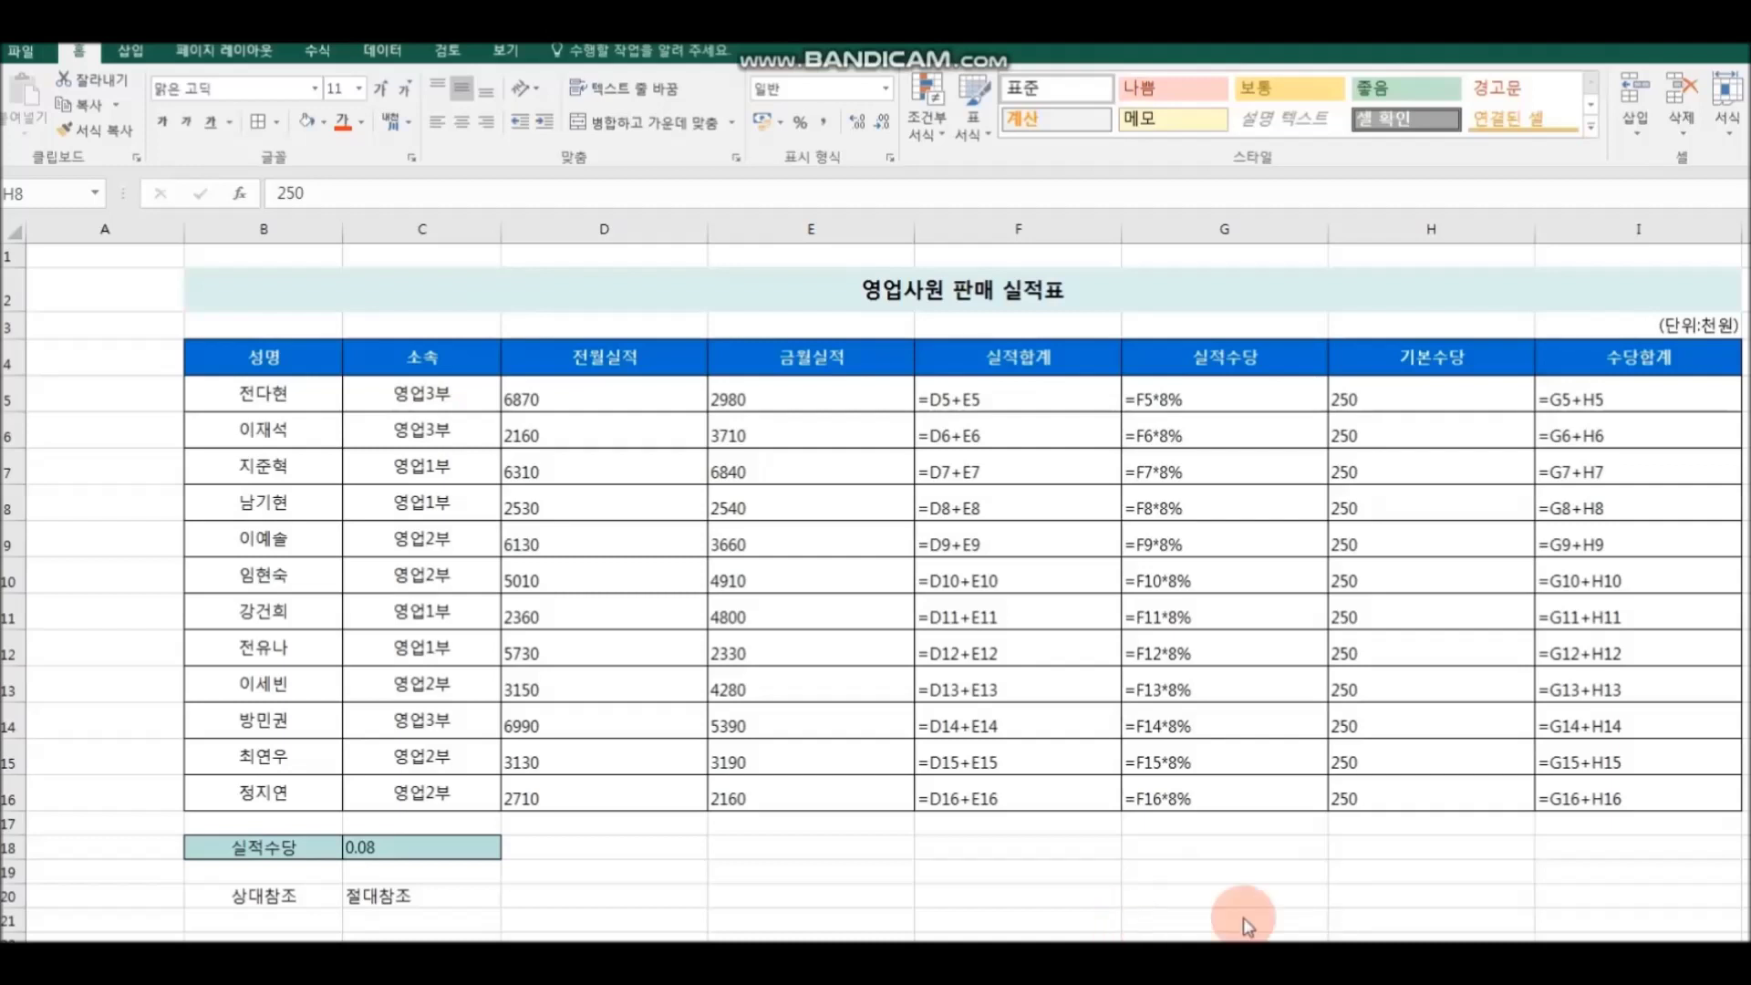
Select the empty cell G18 below the table
{"action": "left_click", "coordinate": [1123, 848]}
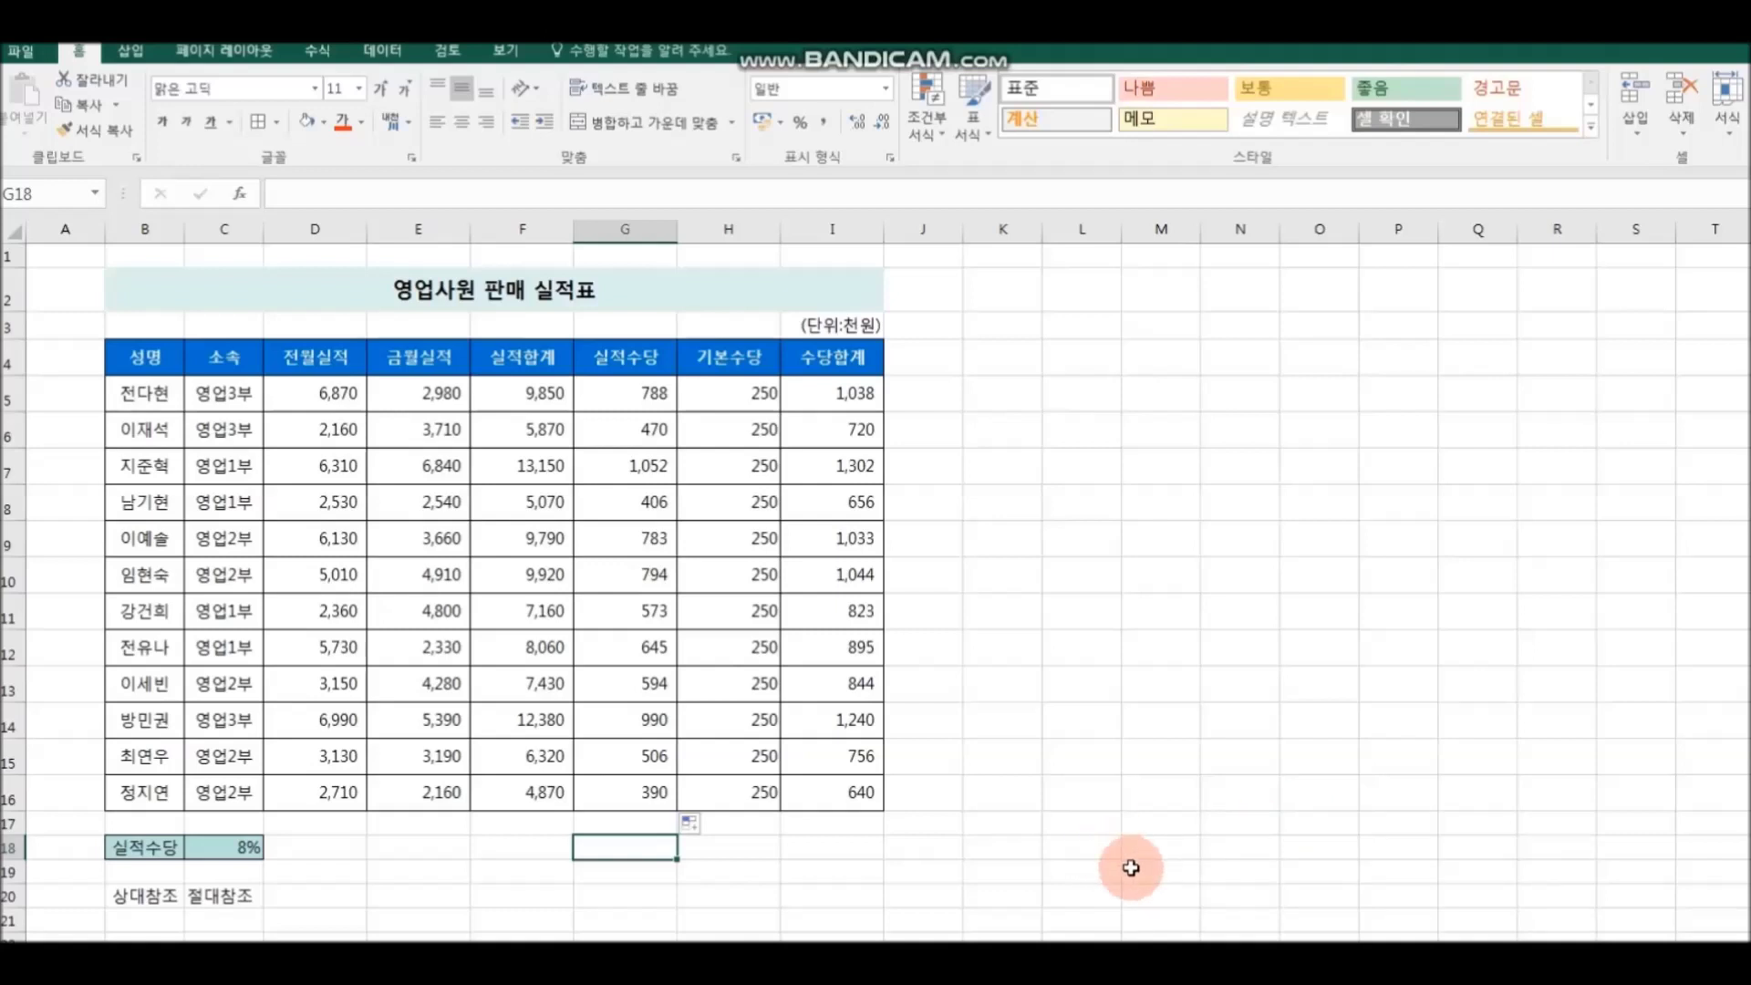
Toggle Show Formulas with Ctrl+` on, off, and back on
{"action": "key", "text": "ctrl+grave"}
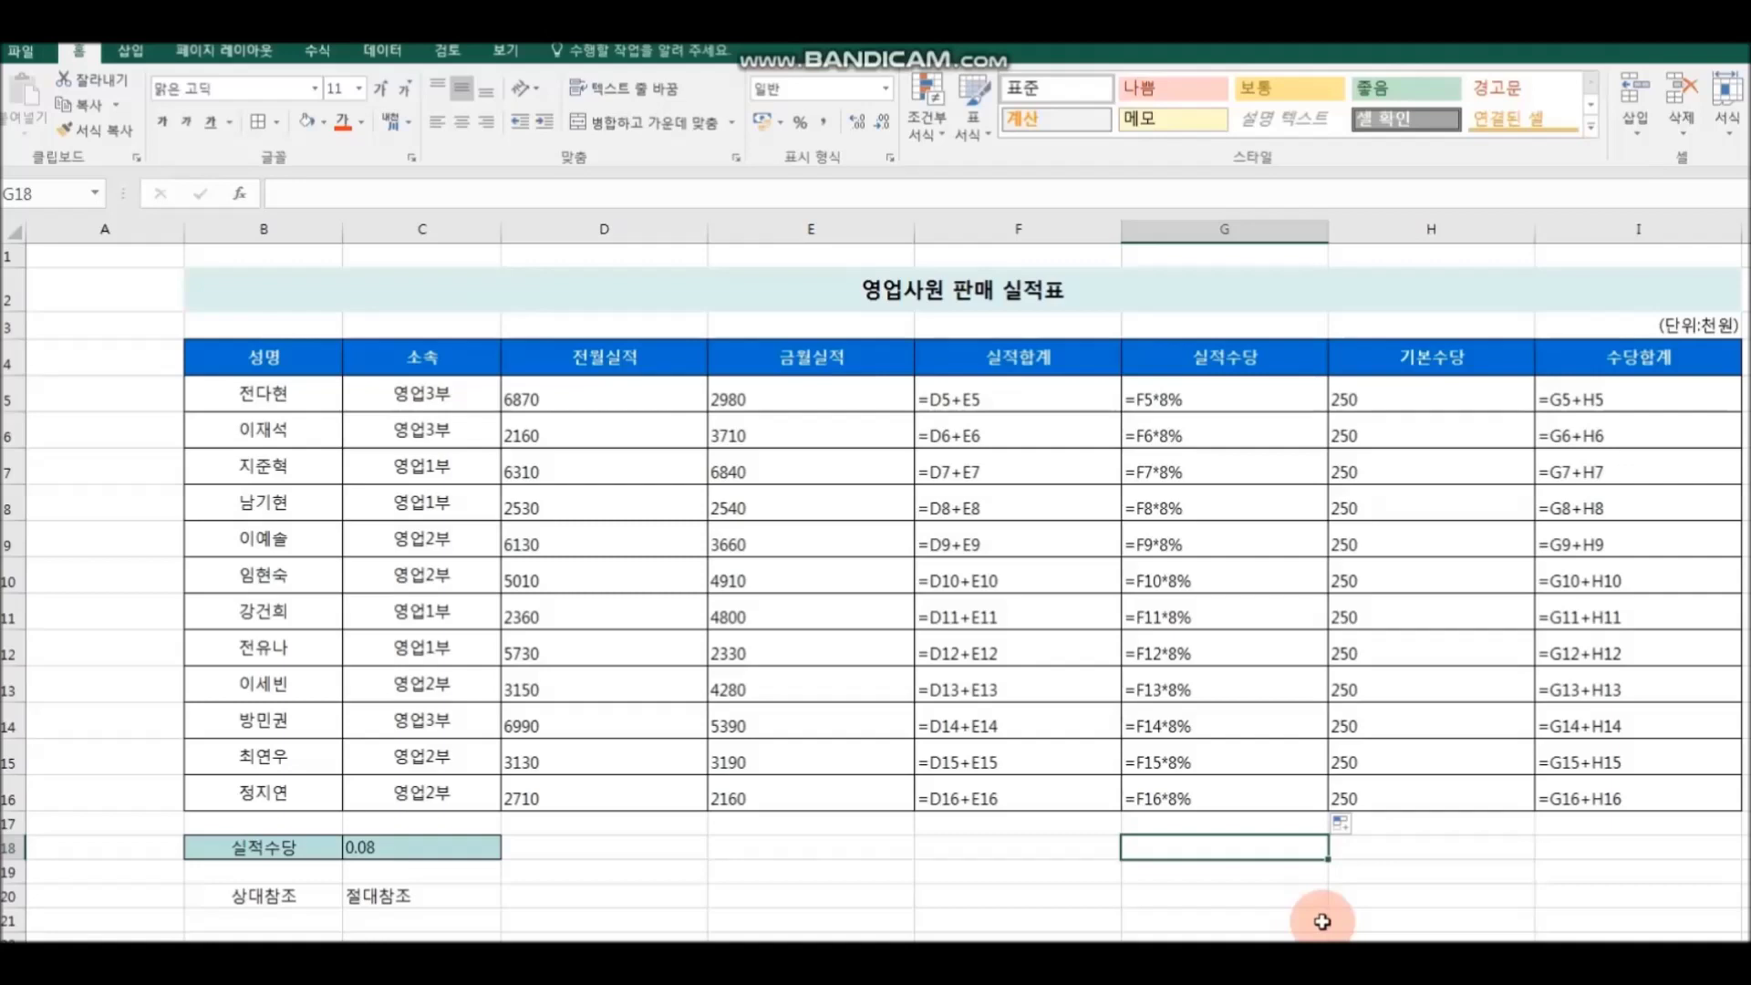
{"action": "key", "text": "ctrl+grave"}
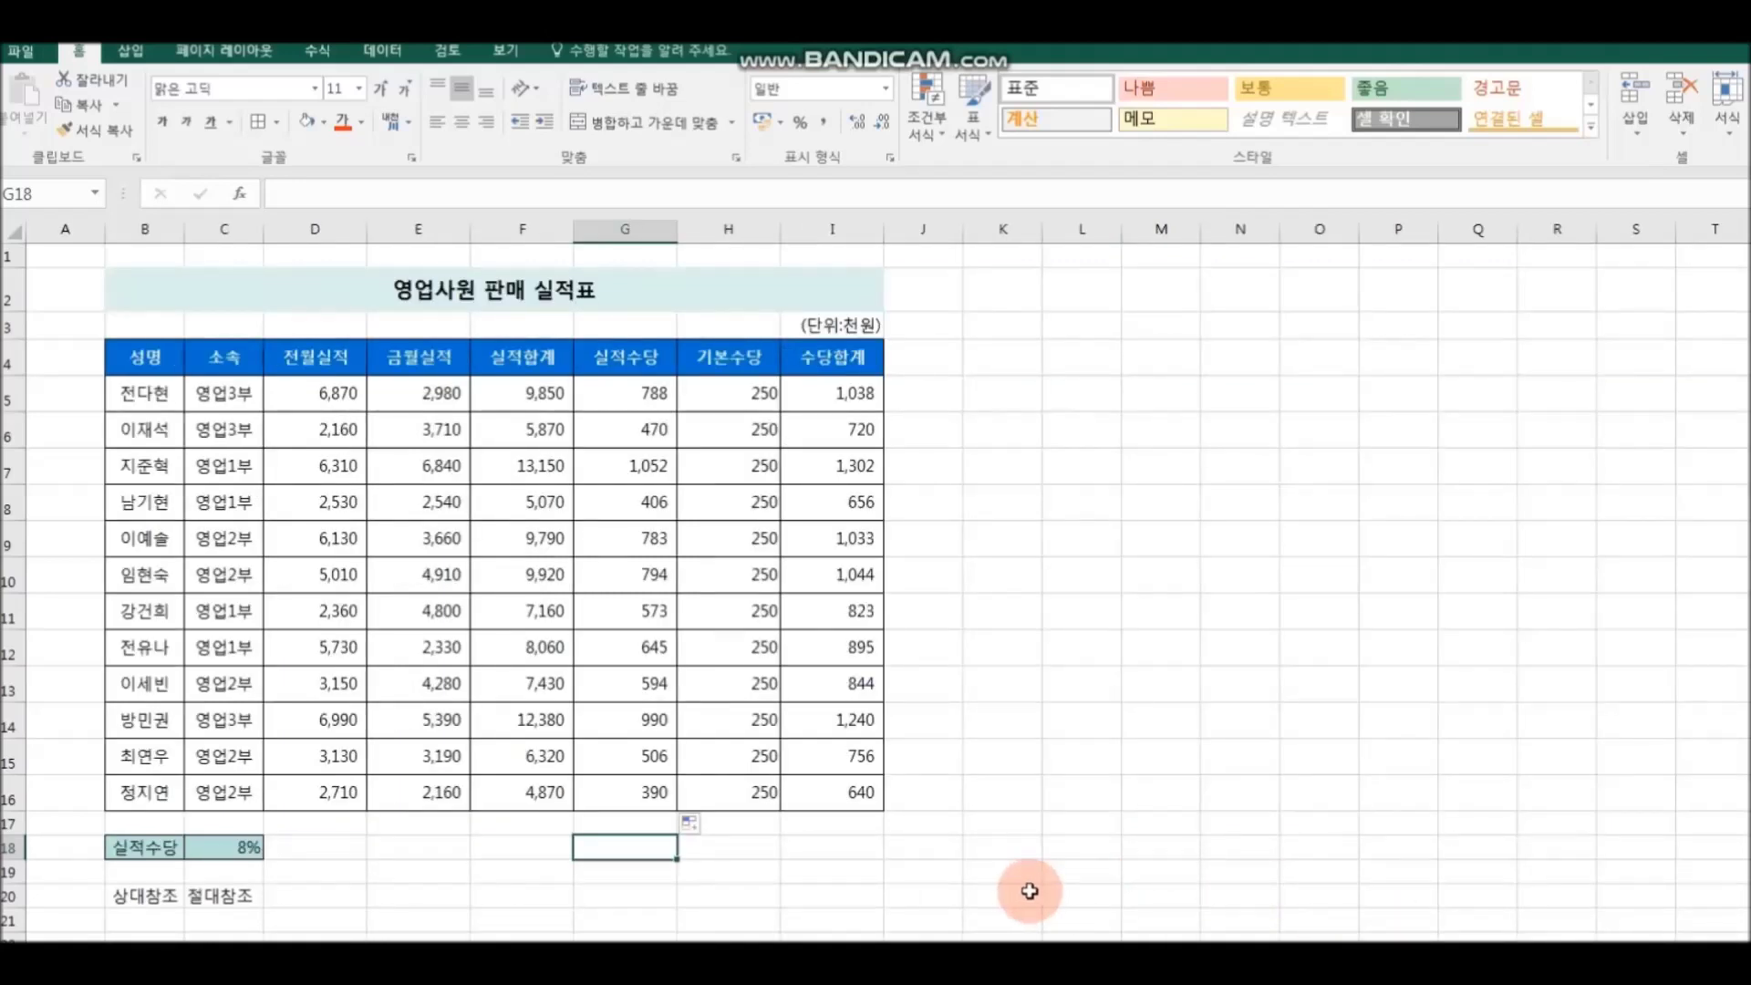
{"action": "key", "text": "ctrl+grave"}
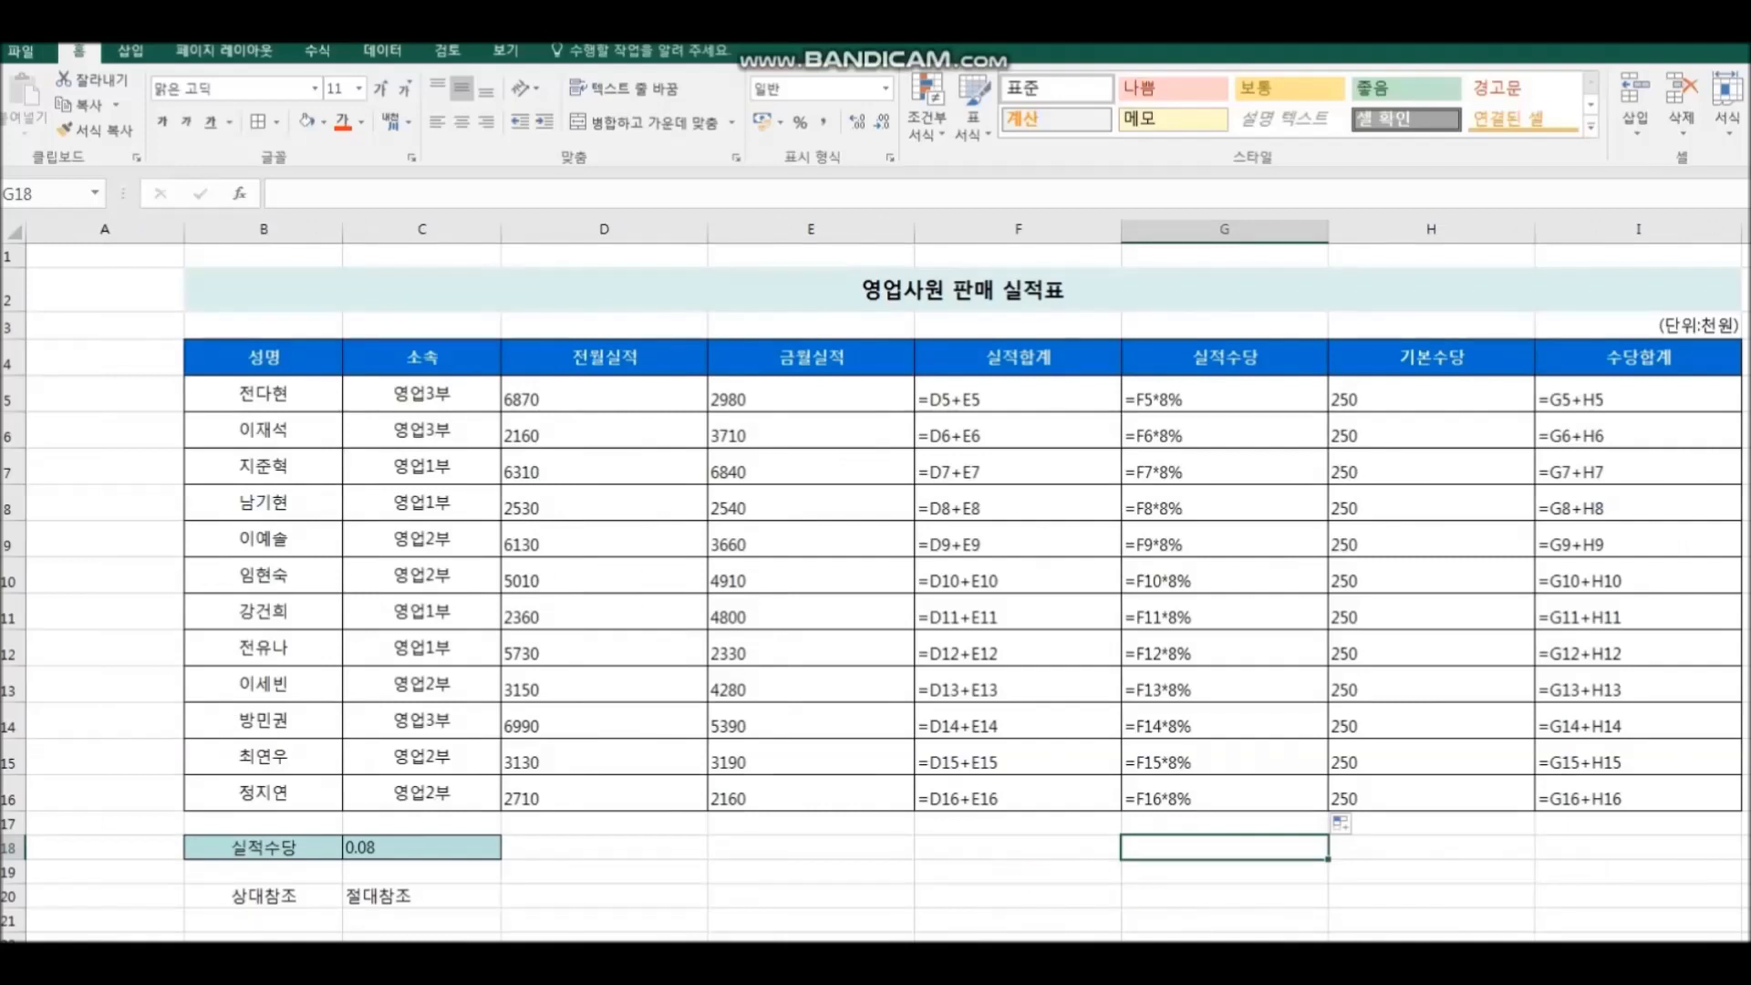